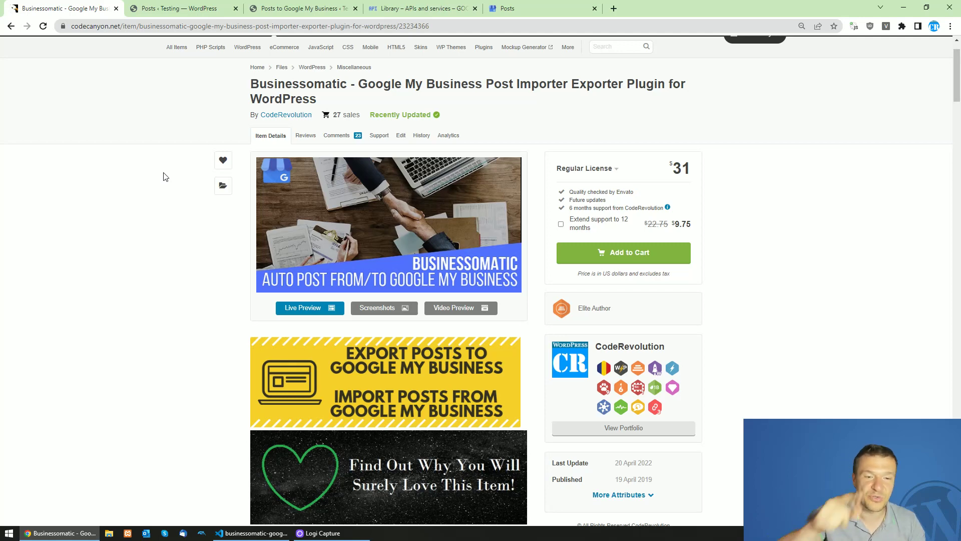
Step: Check the Businessomatic plugin version in the Plugins list, then open Businessomatic's Main Settings
{"action": "left_click", "coordinate": [189, 4]}
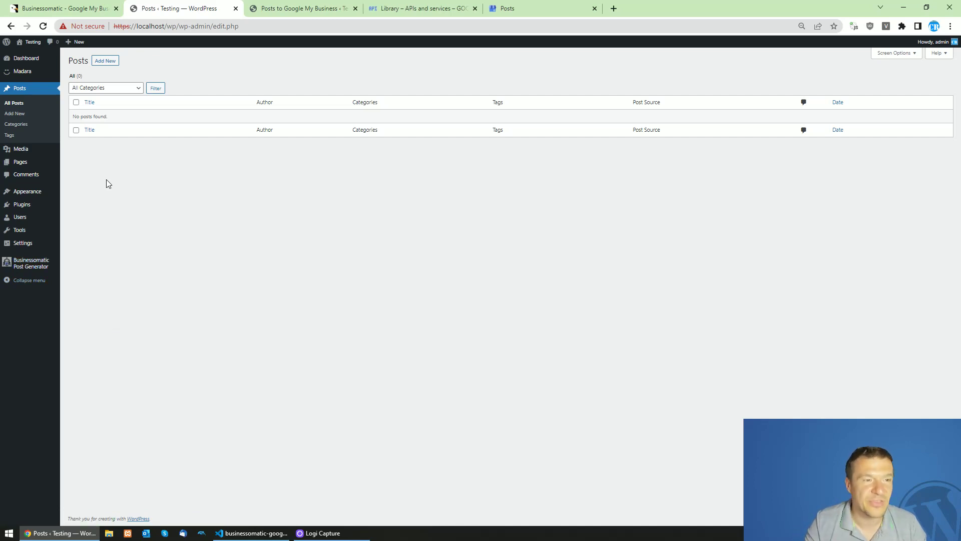
{"action": "middle_click", "coordinate": [22, 204]}
{"action": "left_click", "coordinate": [256, 6]}
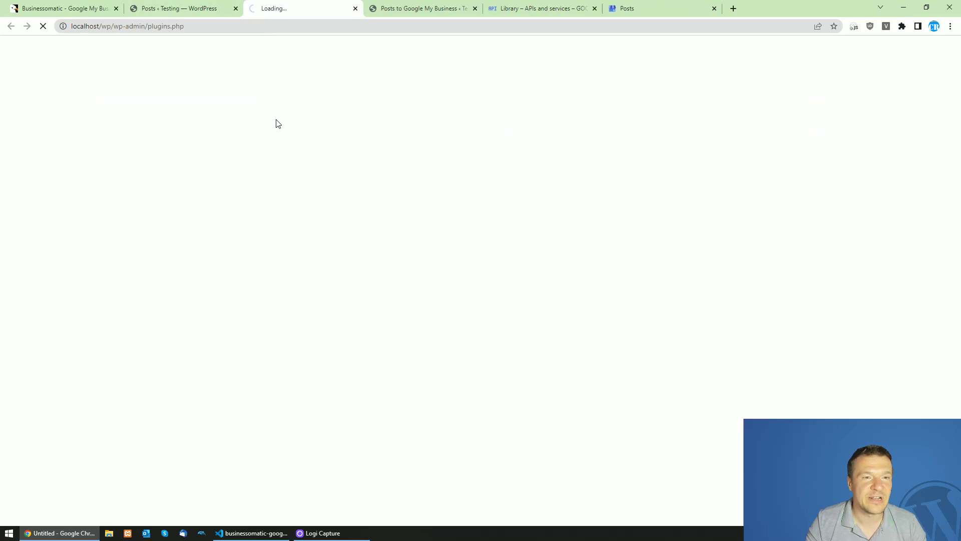
{"action": "scroll", "coordinate": [279, 227], "scroll_direction": "down", "scroll_amount": 3}
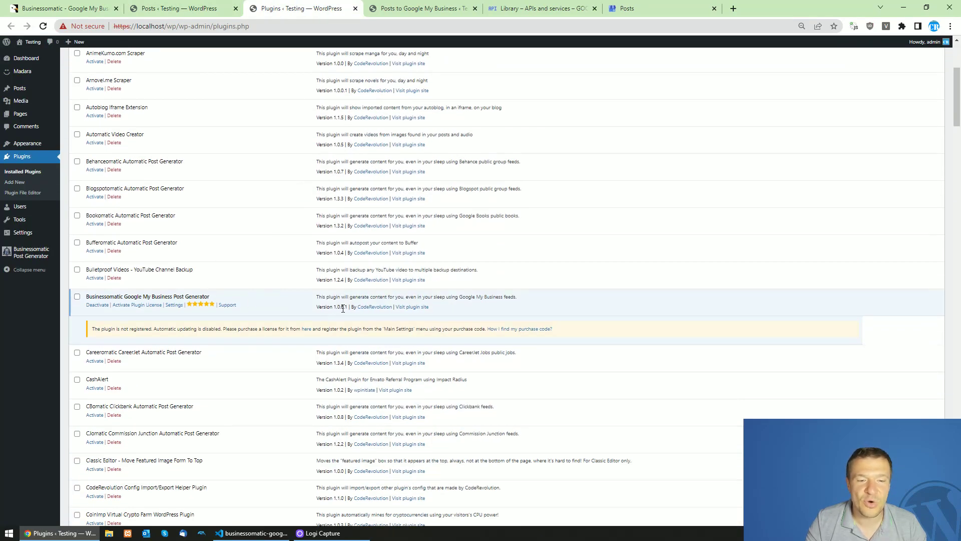
{"action": "left_click_drag", "start_coordinate": [348, 307], "coordinate": [337, 307]}
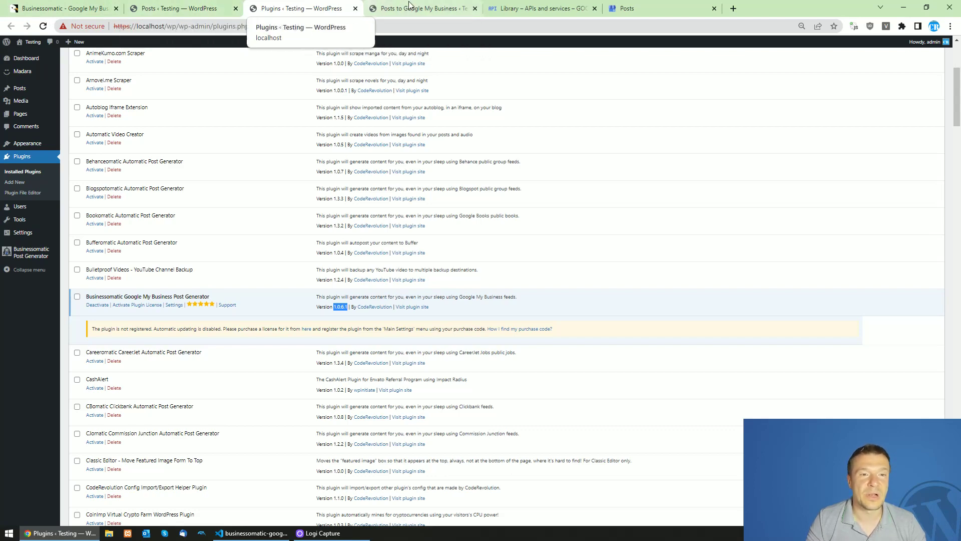
{"action": "left_click", "coordinate": [26, 253]}
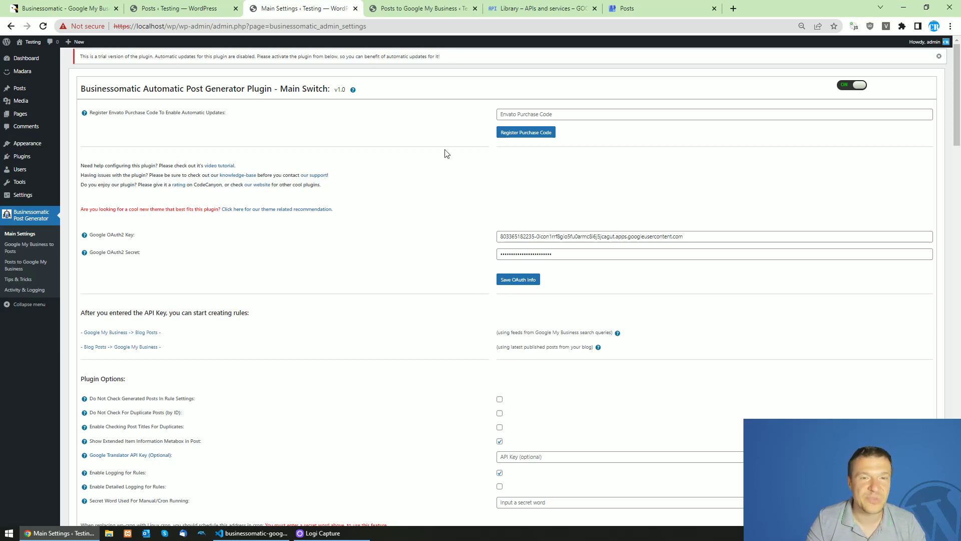
{"action": "left_click", "coordinate": [513, 6]}
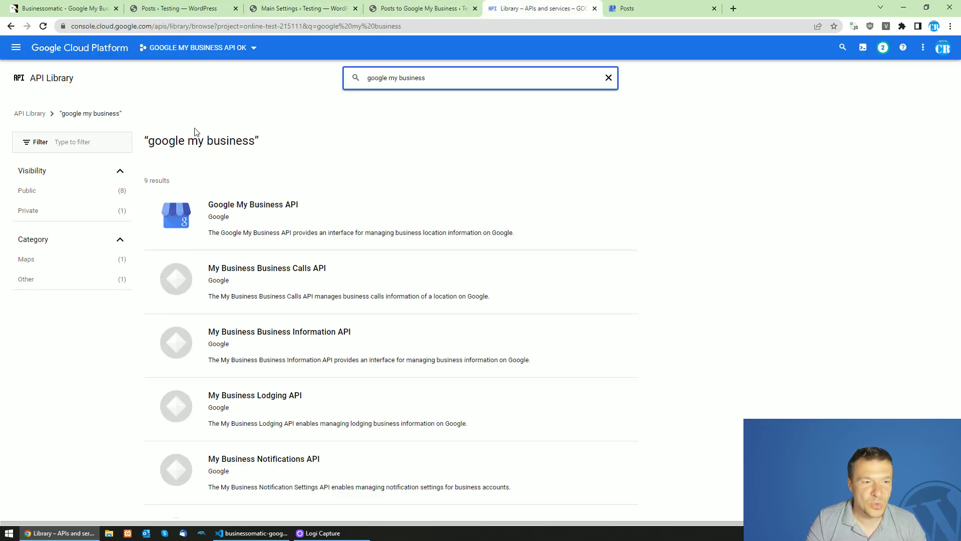
{"action": "left_click", "coordinate": [234, 209]}
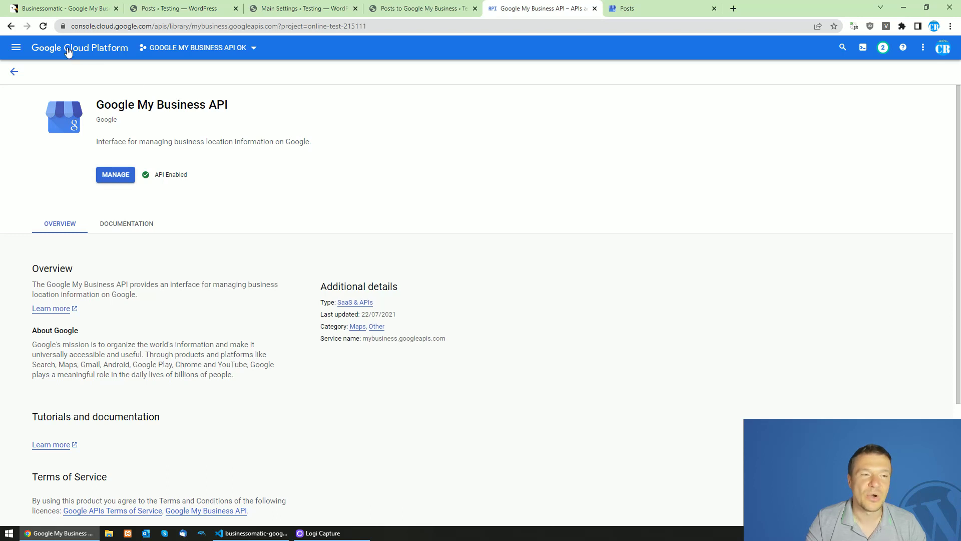
{"action": "left_click", "coordinate": [11, 26]}
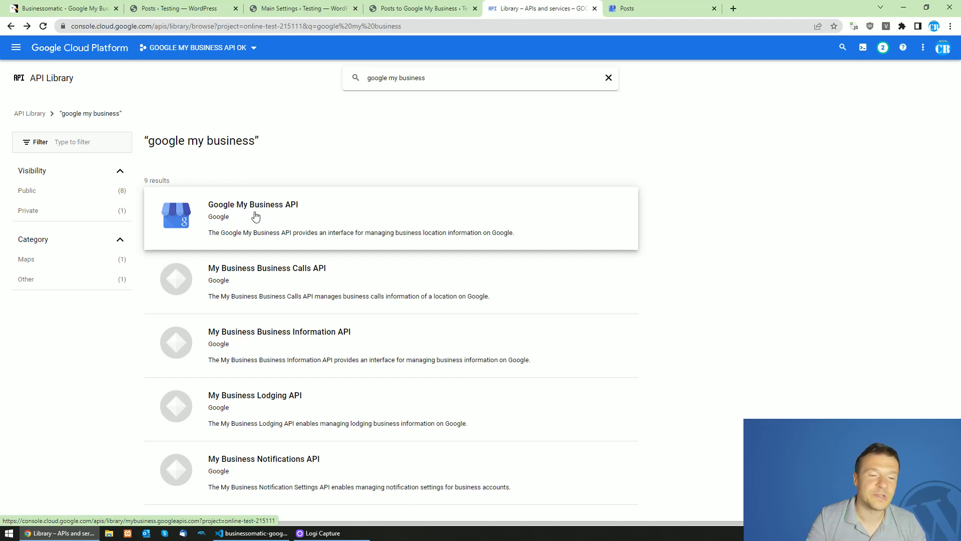
{"action": "scroll", "coordinate": [258, 229], "scroll_direction": "down", "scroll_amount": 2}
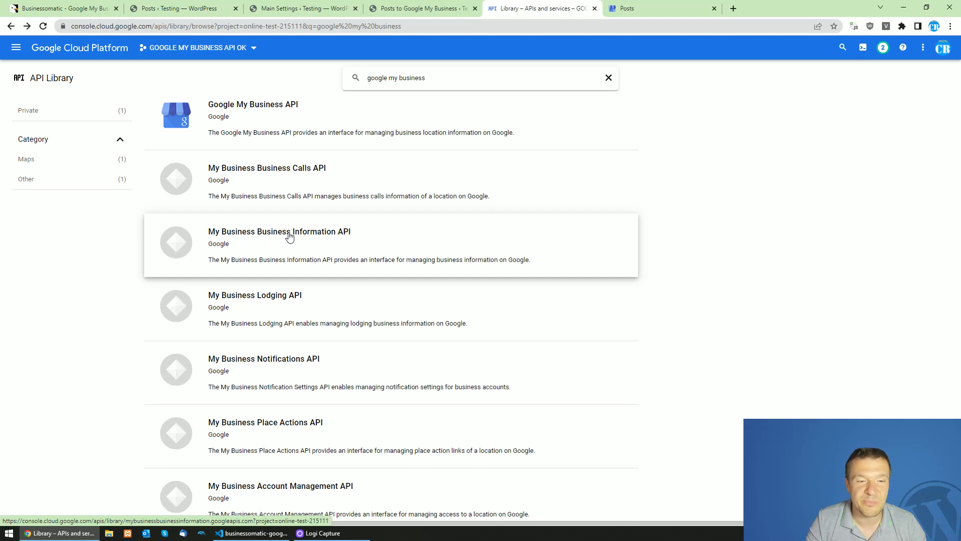
{"action": "left_click", "coordinate": [307, 237]}
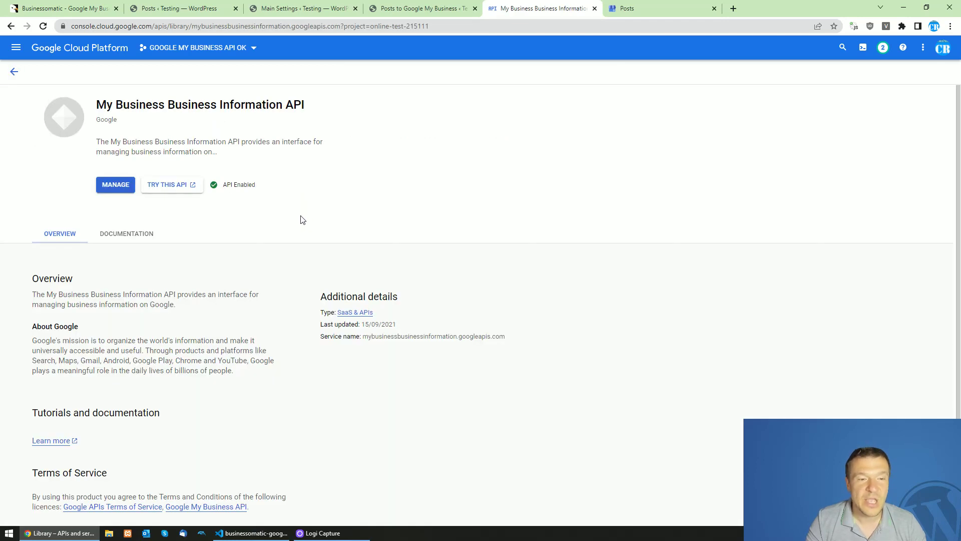
{"action": "left_click", "coordinate": [15, 72]}
{"action": "scroll", "coordinate": [258, 283], "scroll_direction": "down", "scroll_amount": 3}
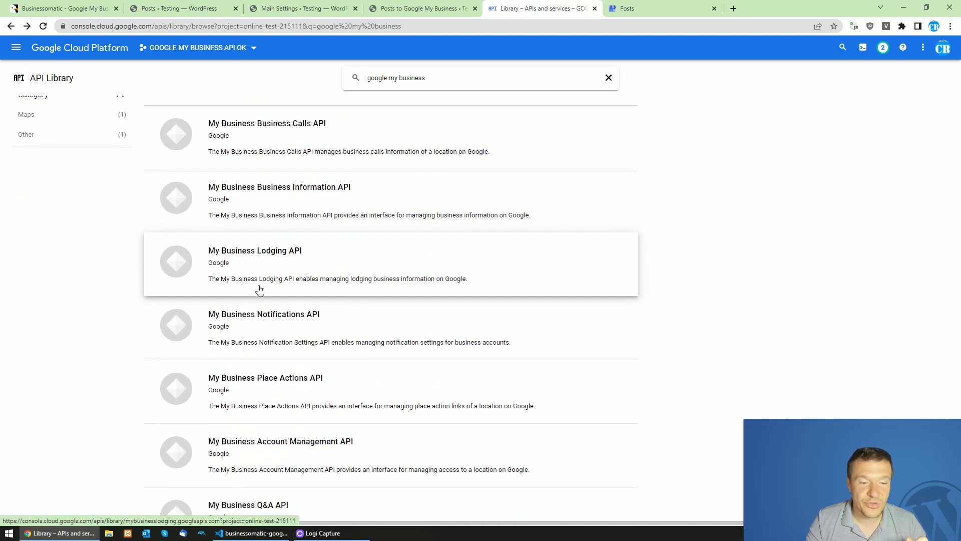
{"action": "scroll", "coordinate": [258, 296], "scroll_direction": "down", "scroll_amount": 2}
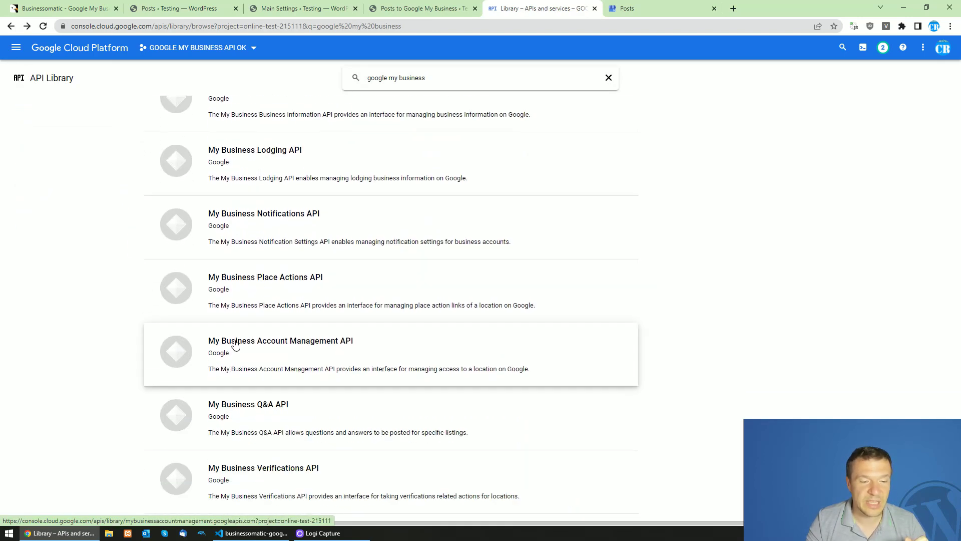
{"action": "left_click", "coordinate": [274, 346]}
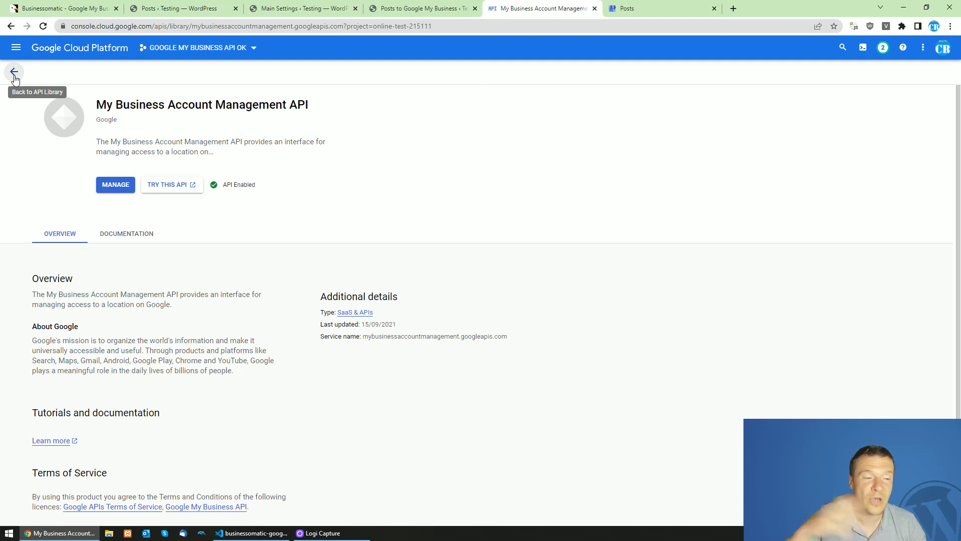
{"action": "left_click", "coordinate": [14, 71]}
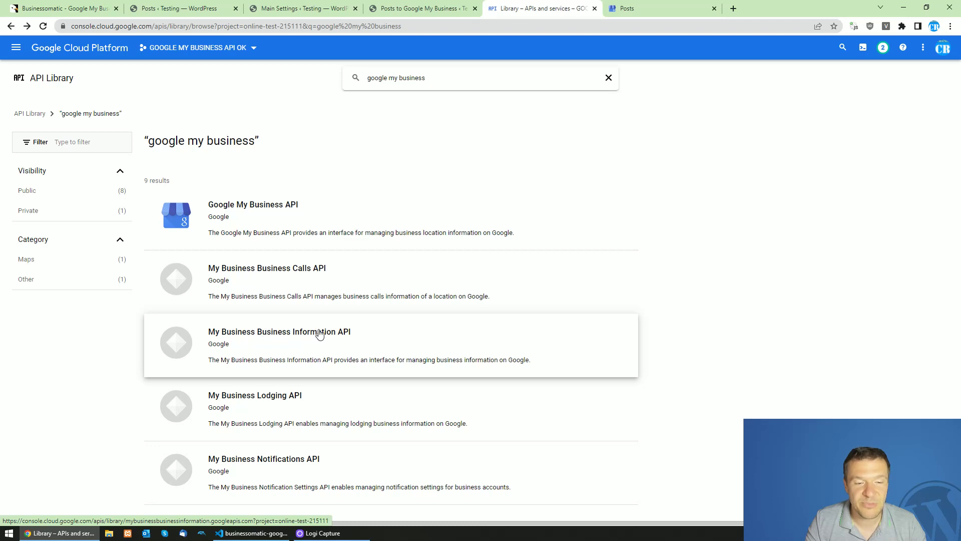
{"action": "scroll", "coordinate": [338, 336], "scroll_direction": "down", "scroll_amount": 4}
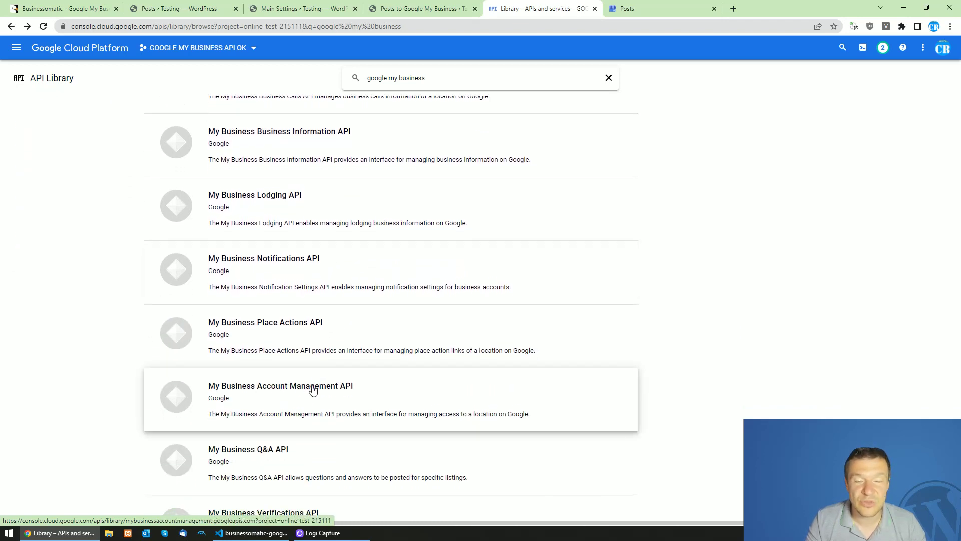
{"action": "scroll", "coordinate": [314, 388], "scroll_direction": "up", "scroll_amount": 4}
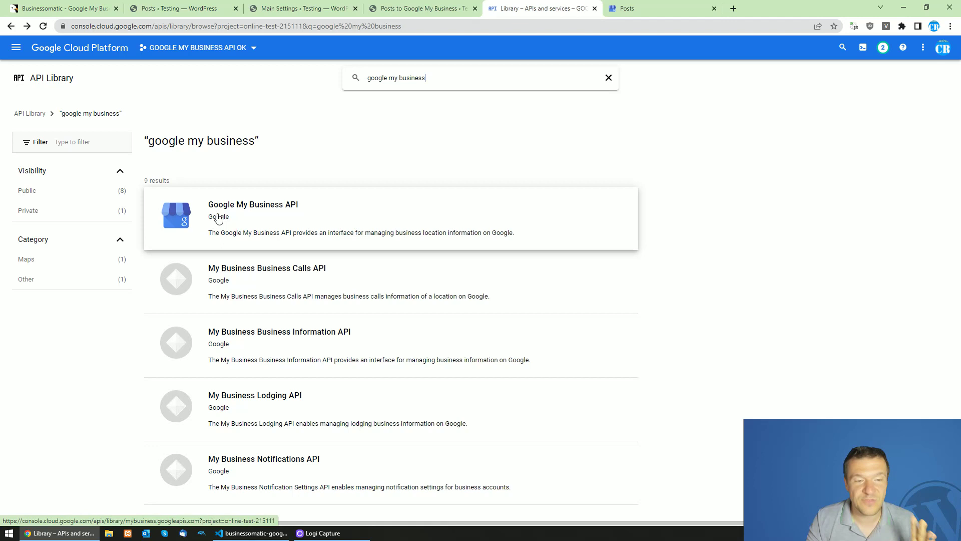
{"action": "scroll", "coordinate": [268, 303], "scroll_direction": "down", "scroll_amount": 2}
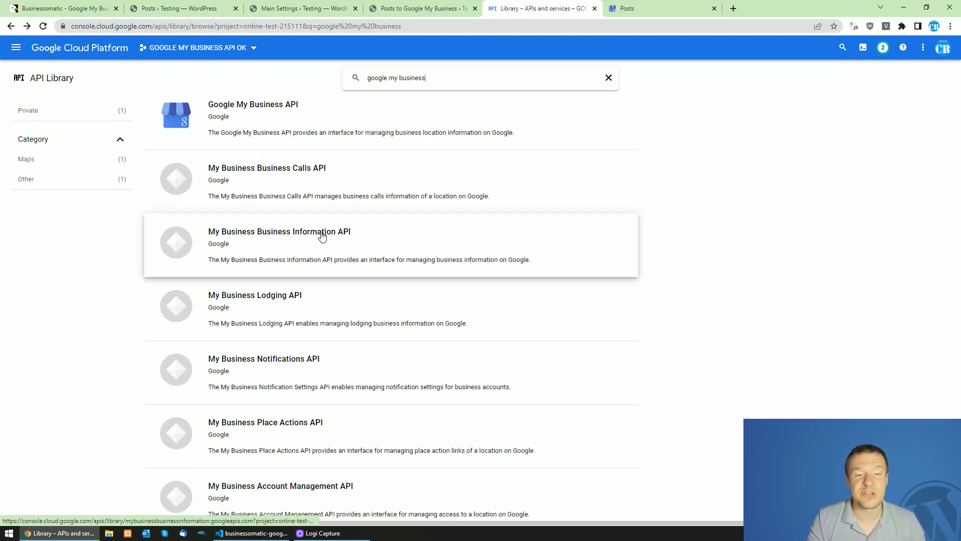
{"action": "scroll", "coordinate": [311, 288], "scroll_direction": "down", "scroll_amount": 2}
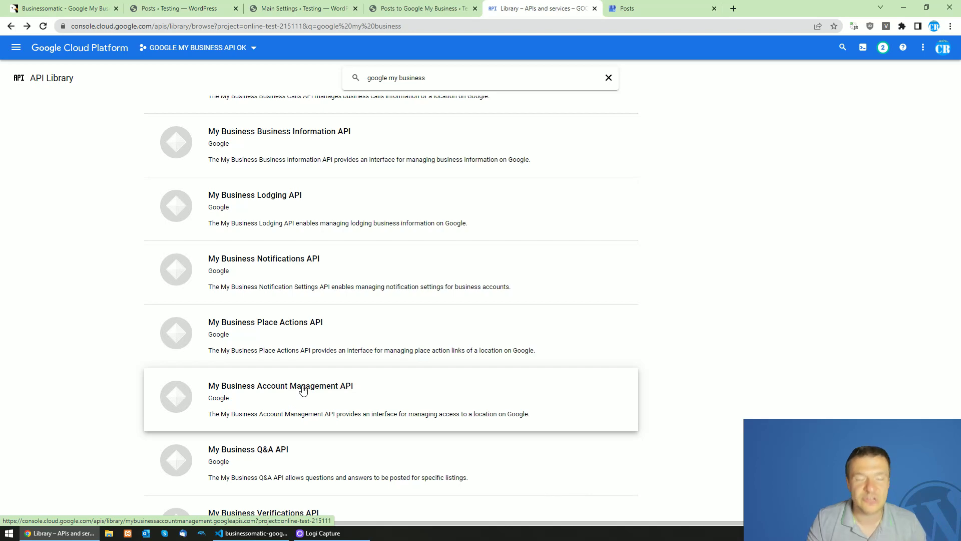
{"action": "scroll", "coordinate": [303, 390], "scroll_direction": "up", "scroll_amount": 4}
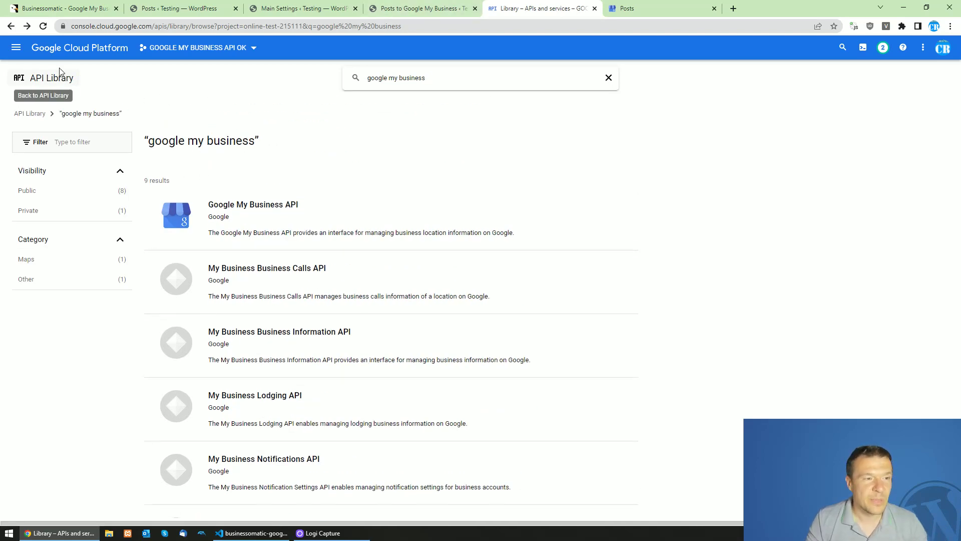
Step: Review the 300 requests/minute My Business API quotas under IAM and admin > Quotas
{"action": "left_click", "coordinate": [16, 47]}
{"action": "mouse_move", "coordinate": [58, 279]}
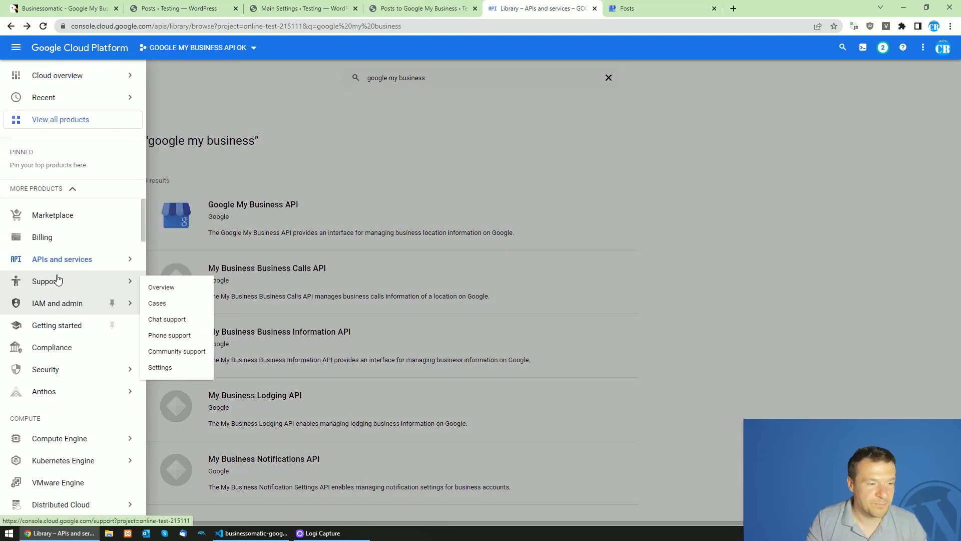
{"action": "mouse_move", "coordinate": [53, 304]}
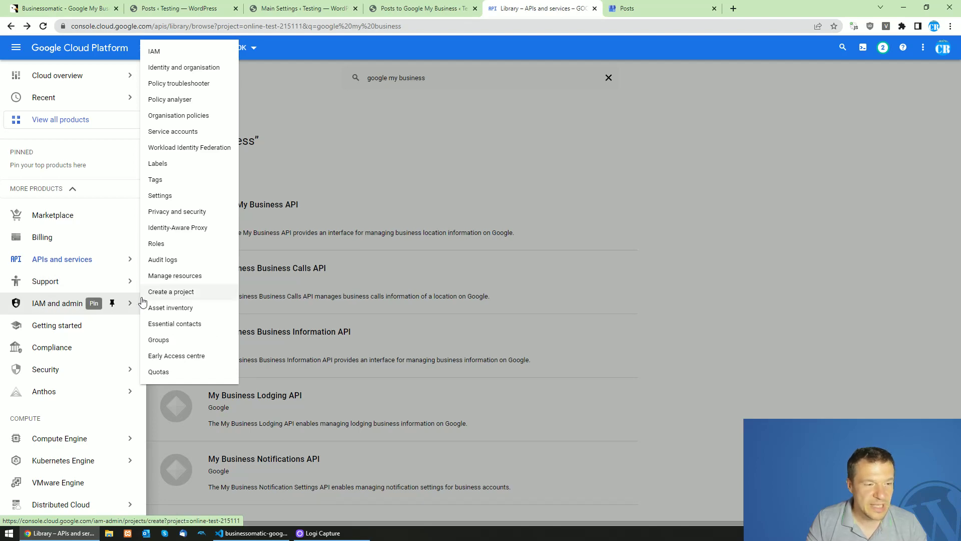
{"action": "left_click", "coordinate": [159, 371]}
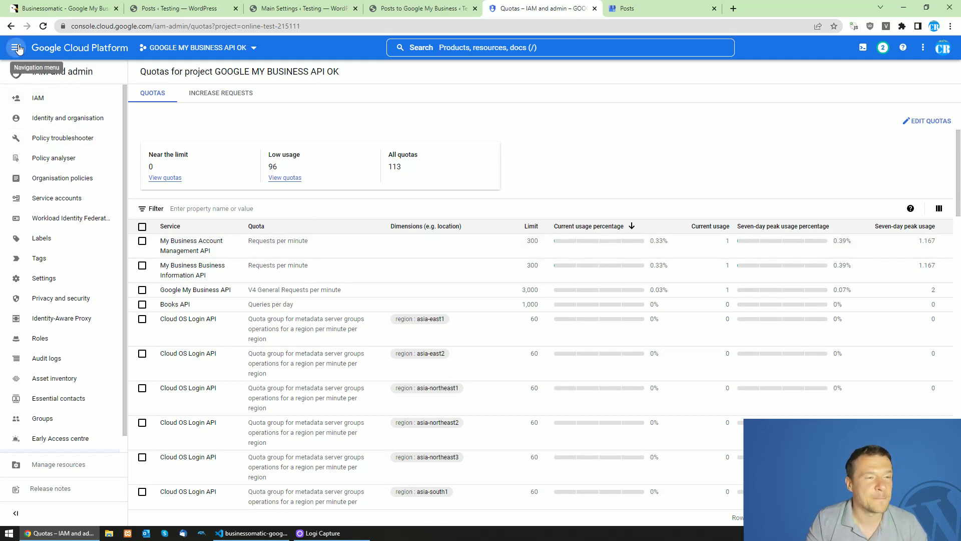
{"action": "left_click", "coordinate": [391, 7]}
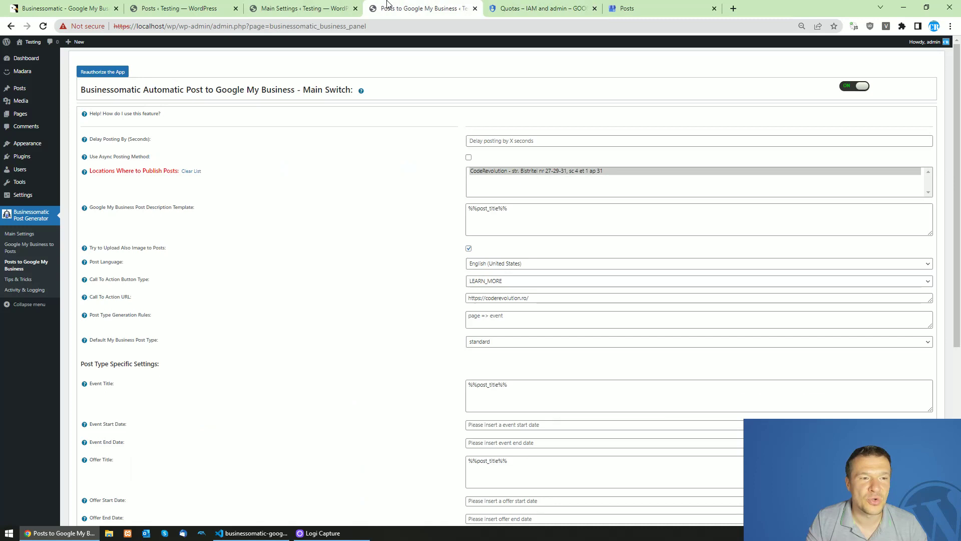
Step: Reauthorize the Businessomatic plugin with the Google account to access business listings
{"action": "left_click", "coordinate": [20, 266]}
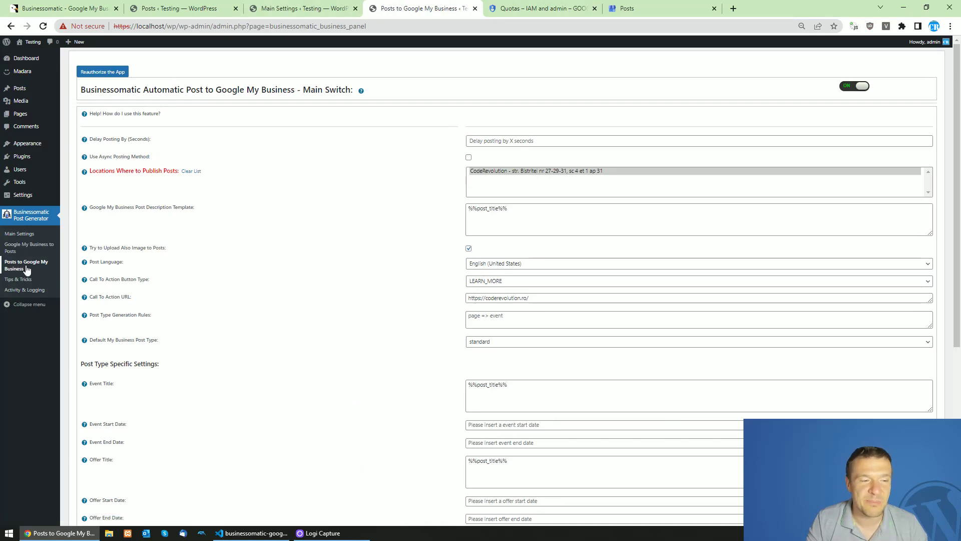
{"action": "left_click", "coordinate": [100, 72]}
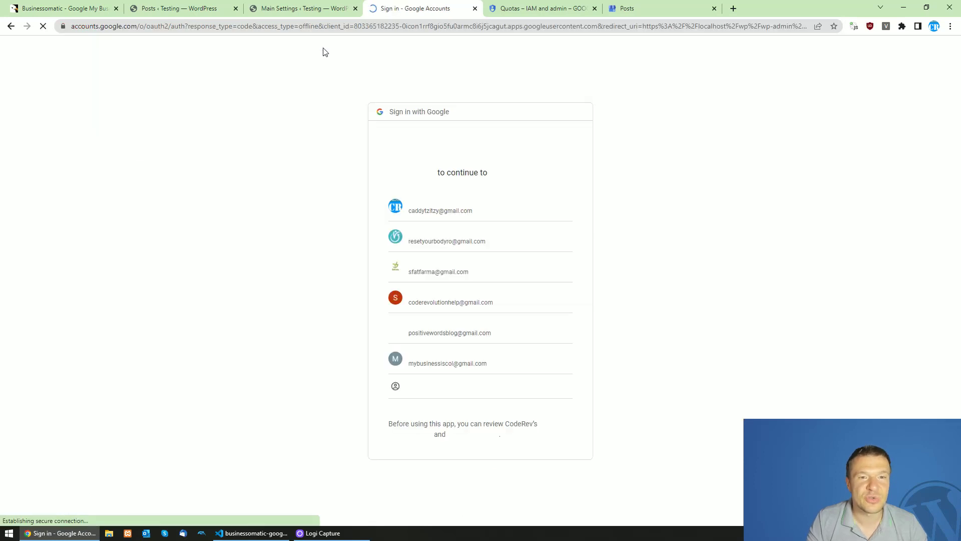
{"action": "left_click", "coordinate": [395, 205]}
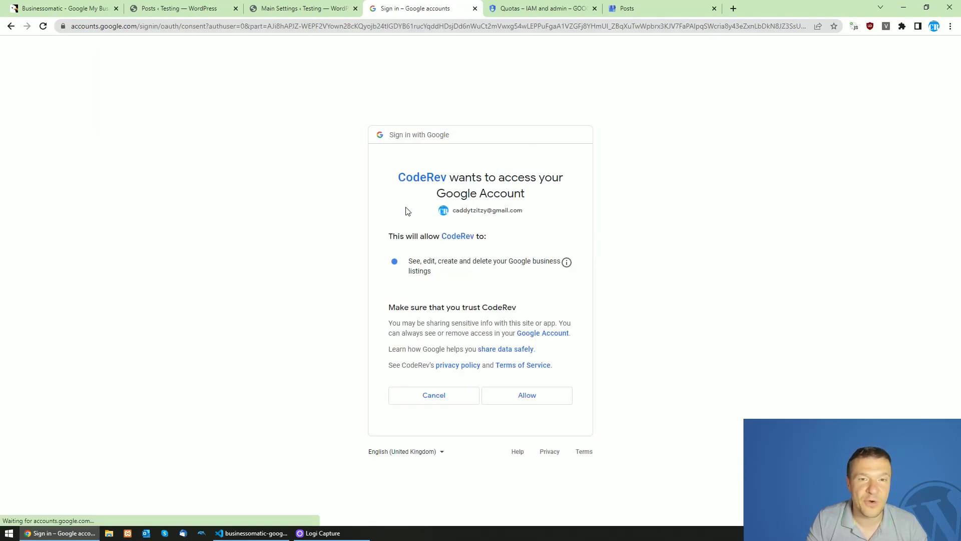
{"action": "left_click", "coordinate": [518, 395]}
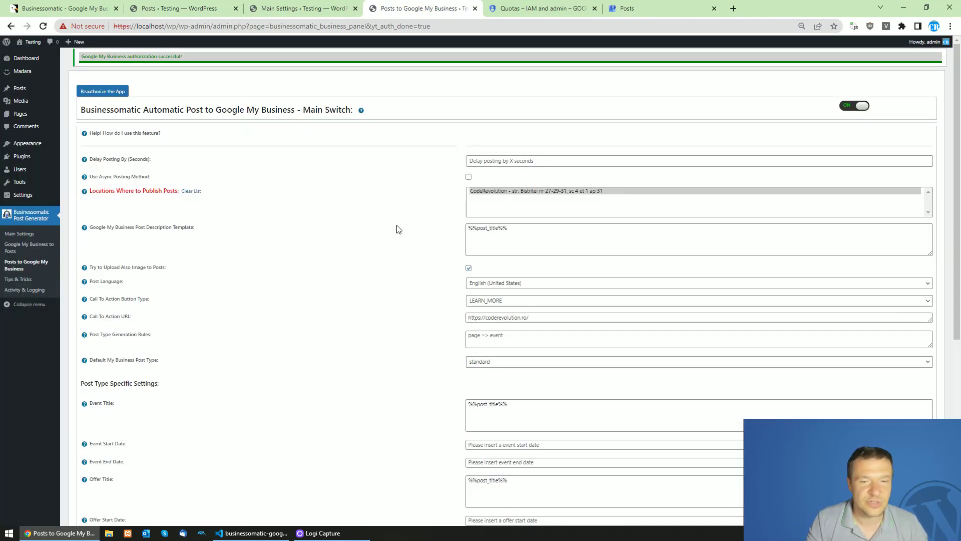
Step: Select the CodeRevolution location for publishing and save the auto-posting settings
{"action": "left_click", "coordinate": [467, 191]}
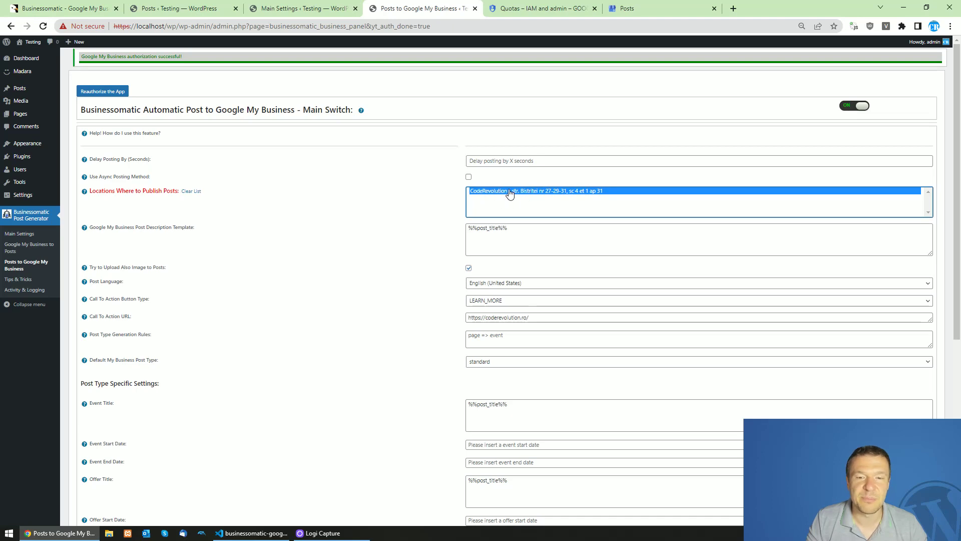
{"action": "scroll", "coordinate": [651, 281], "scroll_direction": "down", "scroll_amount": 6}
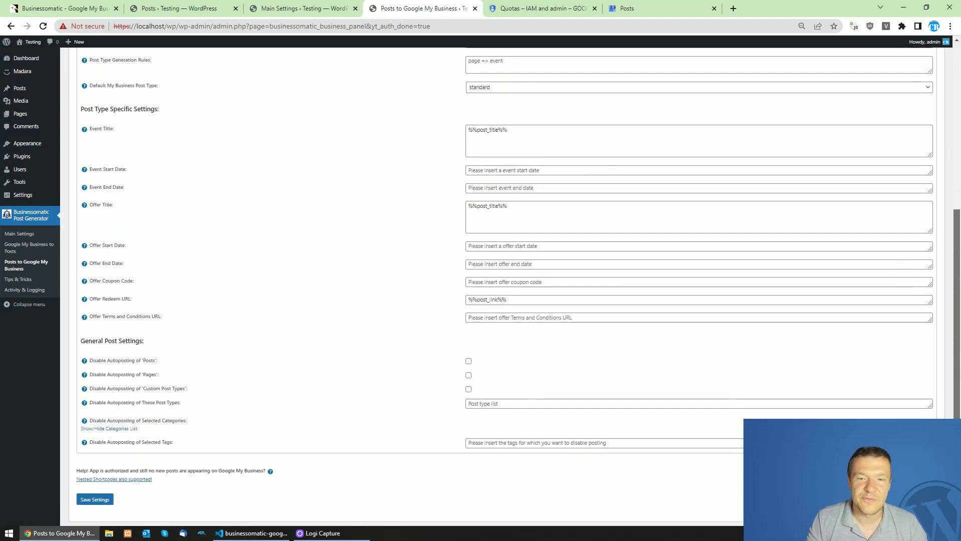
{"action": "left_click", "coordinate": [95, 479]}
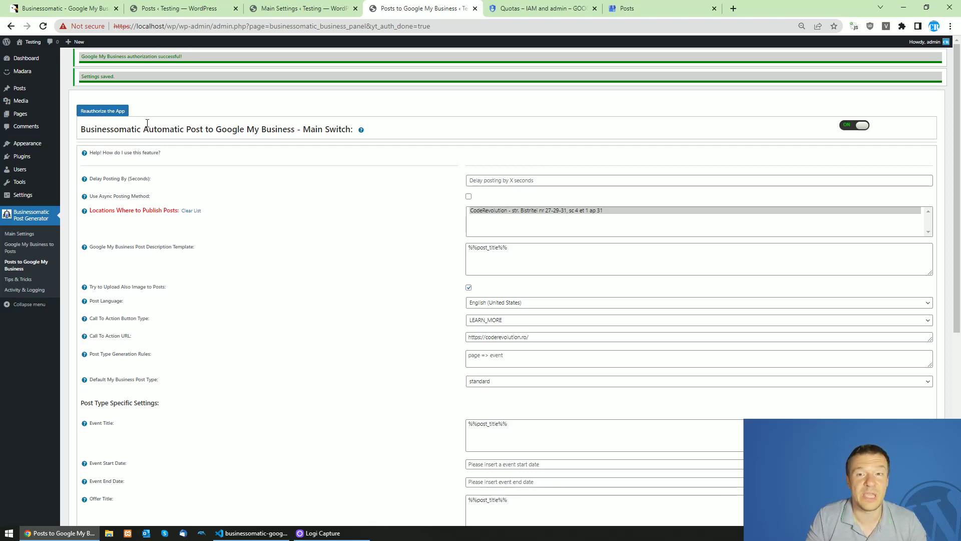
Step: Reload the Google Business Profile posts list, topped by the 31 Jul 2021 post
{"action": "left_click", "coordinate": [653, 5]}
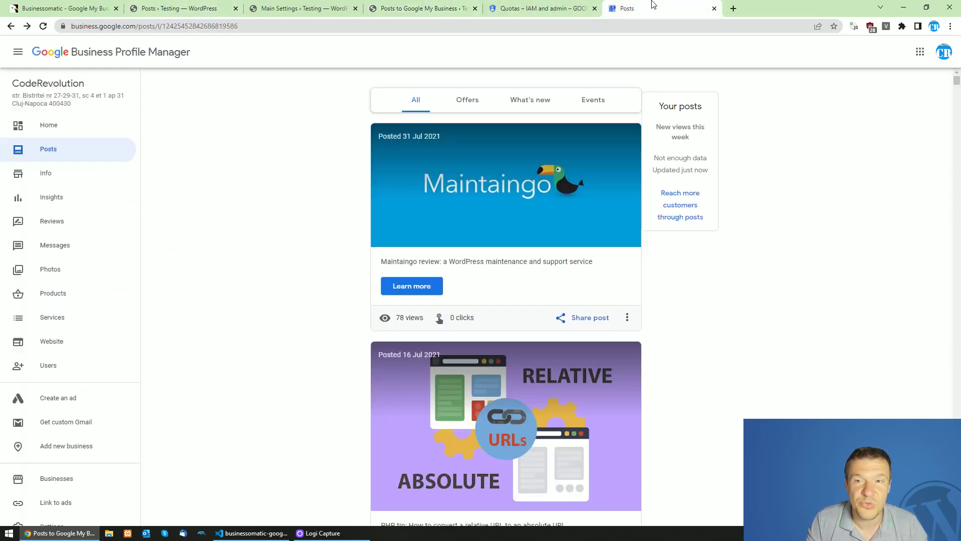
{"action": "left_click", "coordinate": [43, 26]}
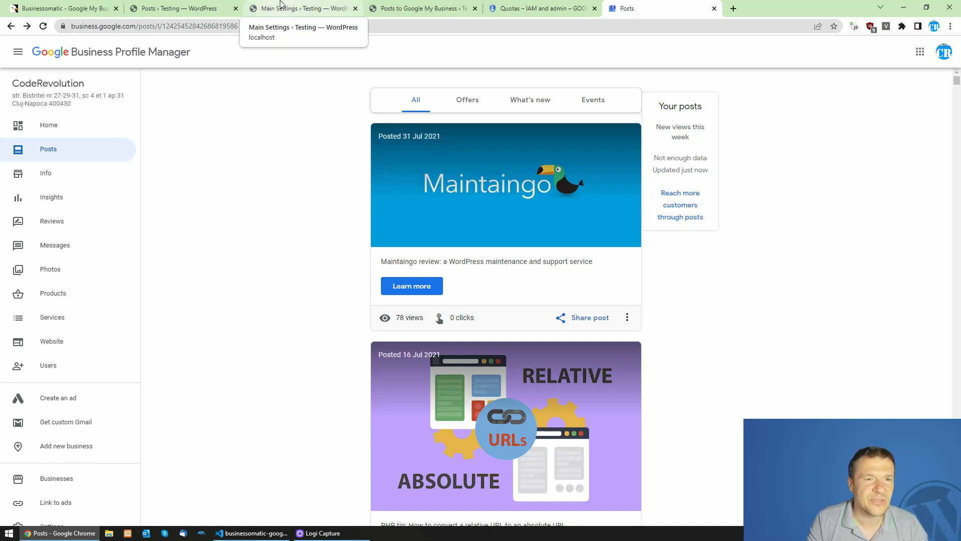
Step: Start a new post titled 'Testing Google My Business API' and paste that text into the body
{"action": "left_click", "coordinate": [175, 8]}
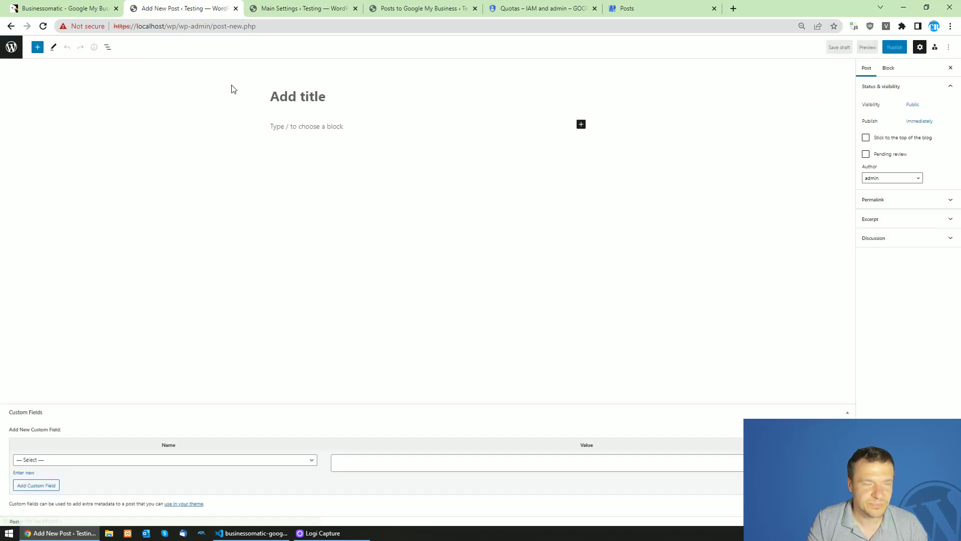
{"action": "type", "text": "Testing "}
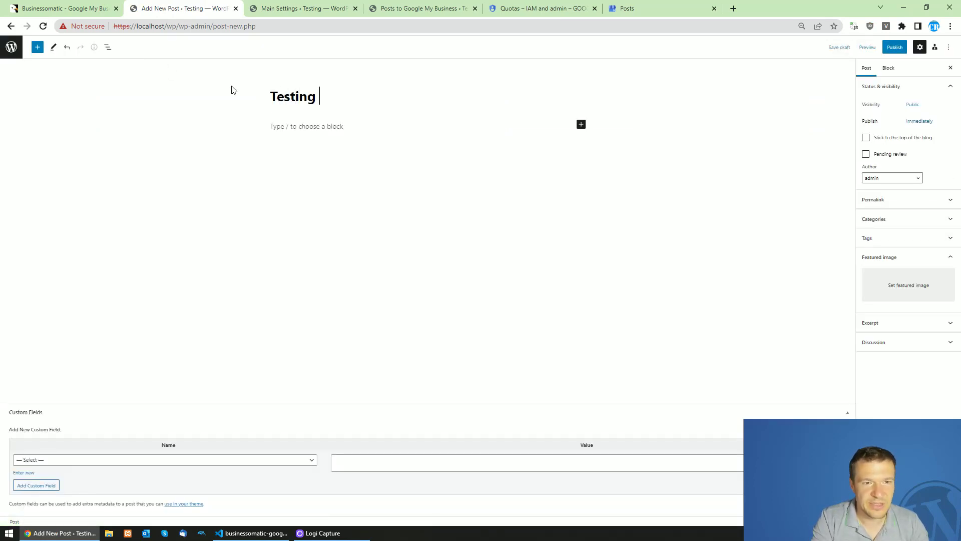
{"action": "type", "text": "Google My"}
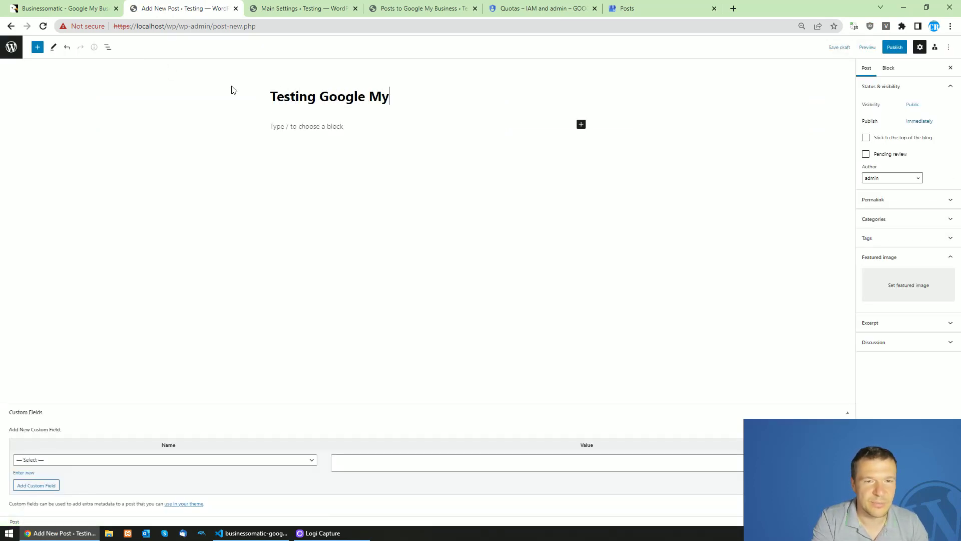
{"action": "type", "text": " Business API"}
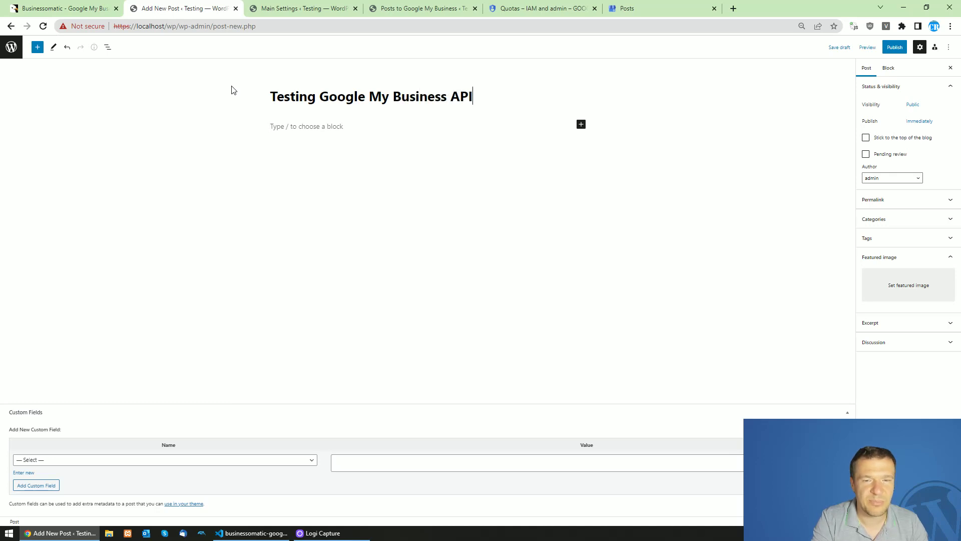
{"action": "key", "text": "ctrl+a"}
{"action": "key", "text": "ctrl+c"}
{"action": "left_click", "coordinate": [284, 124]}
{"action": "key", "text": "ctrl+v"}
{"action": "key", "text": "ctrl+v"}
{"action": "key", "text": "ctrl+v"}
{"action": "key", "text": "ctrl+v"}
{"action": "key", "text": "ctrl+v"}
{"action": "key", "text": "ctrl+v"}
{"action": "key", "text": "ctrl+v"}
{"action": "key", "text": "ctrl+v"}
{"action": "key", "text": "ctrl+v"}
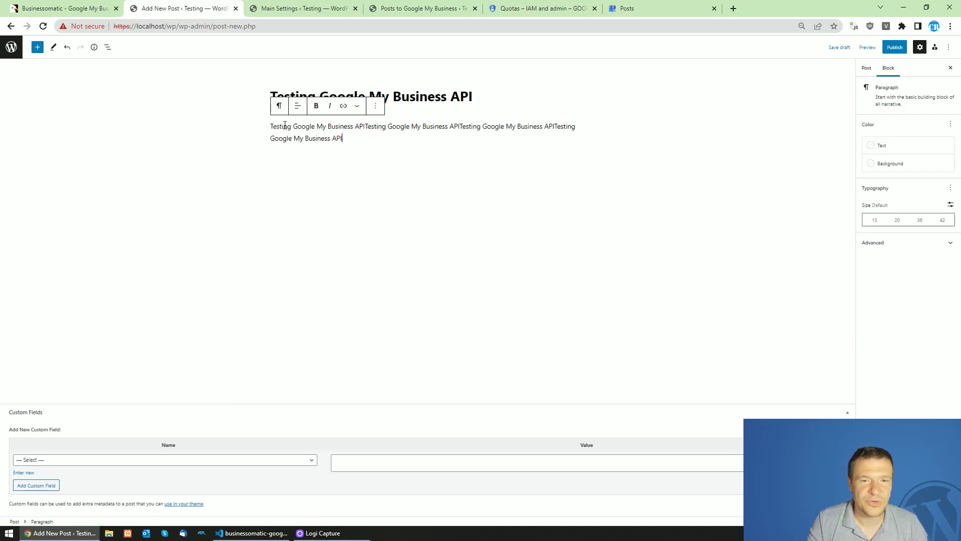
Step: Set the green monitor-chart image as the post's featured image
{"action": "left_click", "coordinate": [867, 67]}
{"action": "left_click", "coordinate": [895, 287]}
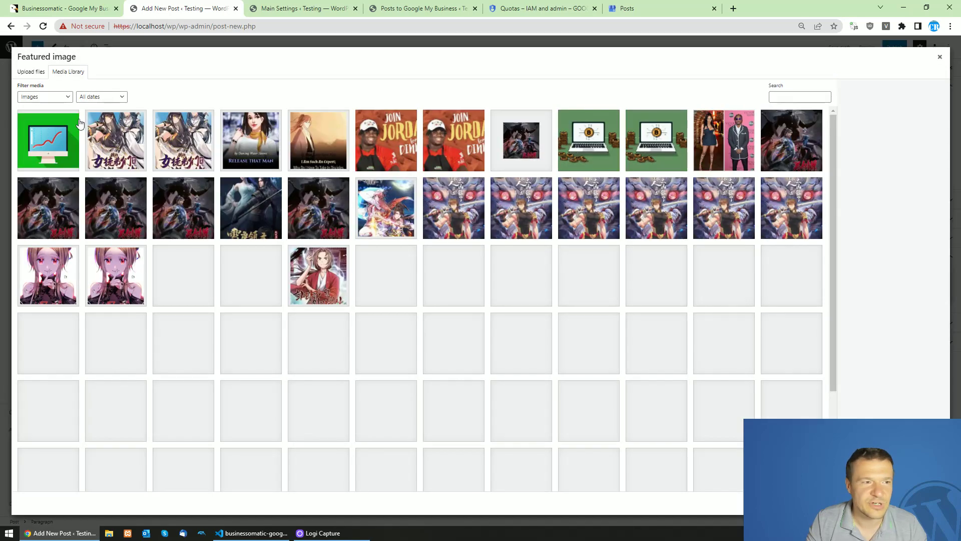
{"action": "left_click", "coordinate": [45, 159]}
{"action": "left_click", "coordinate": [919, 503]}
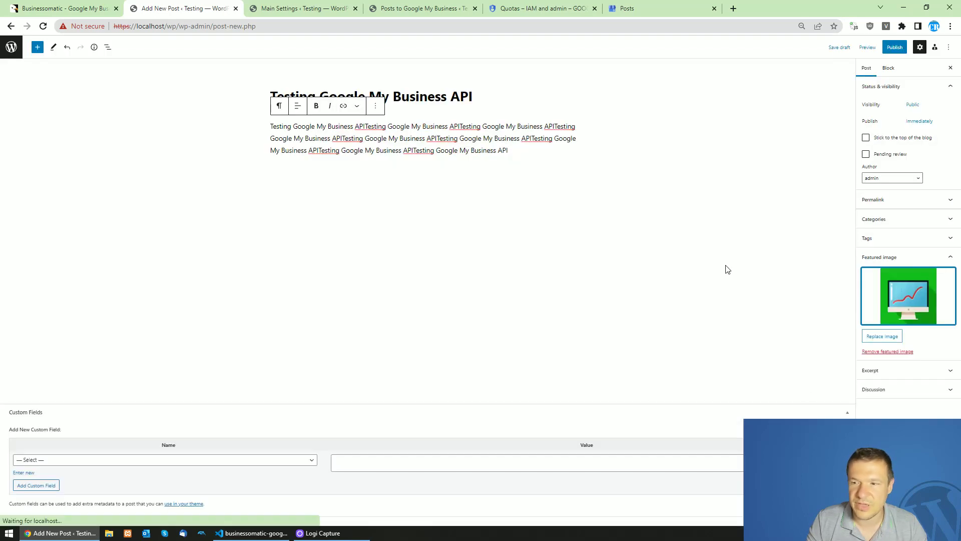
Step: Publish 'Testing Google My Business API' and open its live page in a new tab
{"action": "left_click", "coordinate": [892, 50]}
{"action": "left_click", "coordinate": [892, 49]}
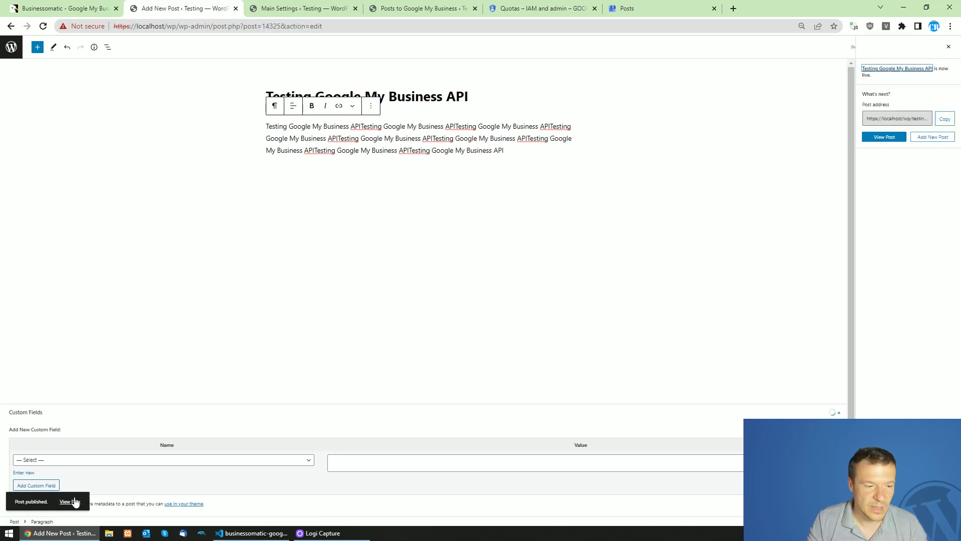
{"action": "middle_click", "coordinate": [75, 501]}
Step: View the published post, then reload the Google Business Profile posts list
{"action": "left_click", "coordinate": [270, 5]}
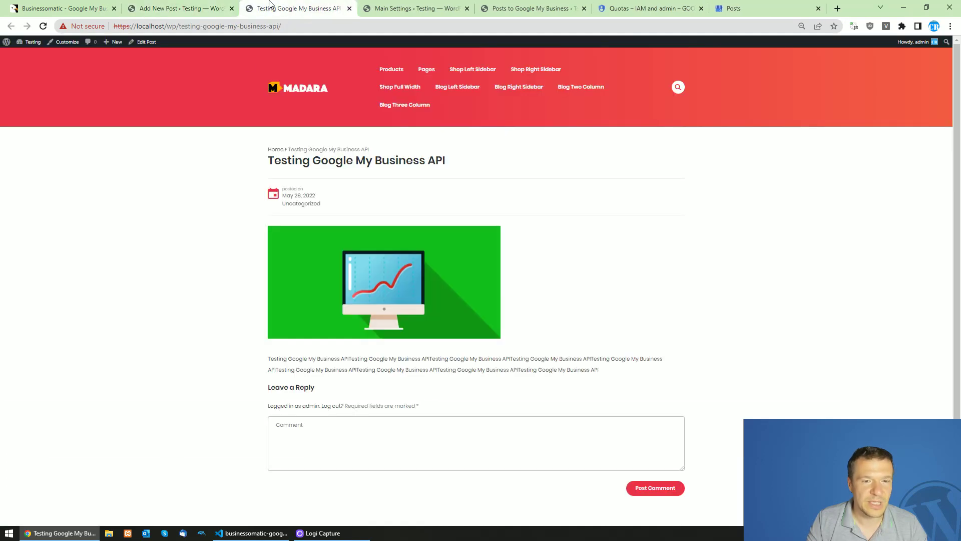
{"action": "left_click", "coordinate": [179, 6]}
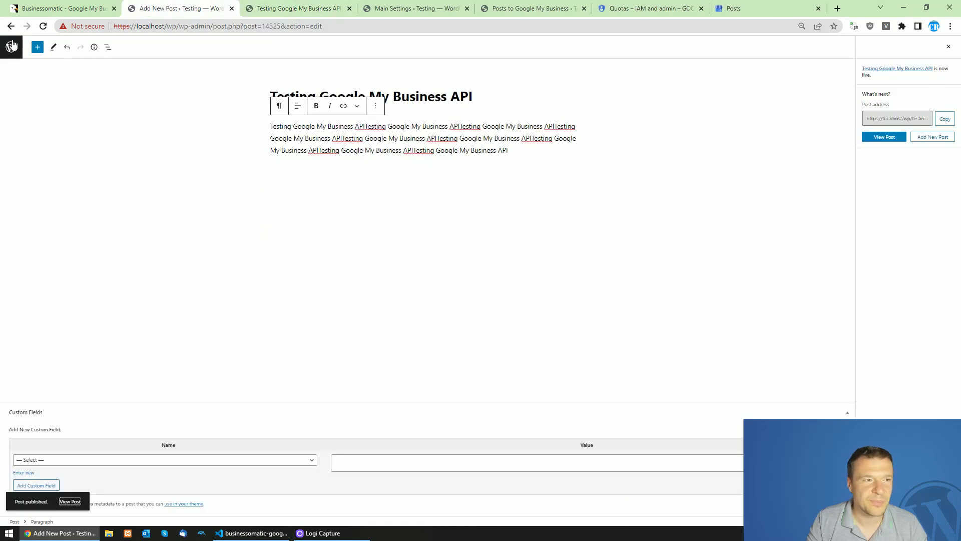
{"action": "left_click", "coordinate": [730, 7]}
{"action": "left_click", "coordinate": [43, 26]}
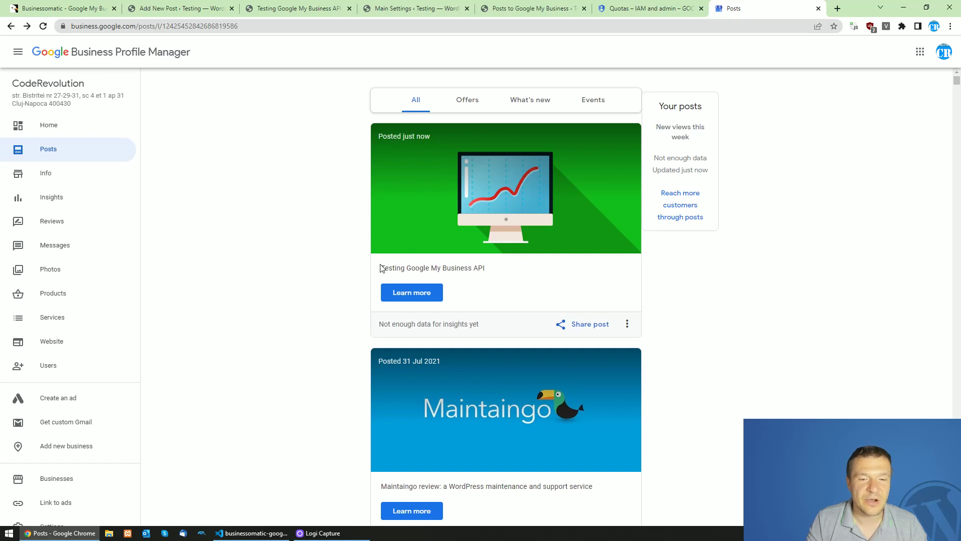
Step: Inspect the newest 'Testing Google My Business API' post card at the top of the list
{"action": "left_click_drag", "start_coordinate": [381, 268], "coordinate": [492, 271]}
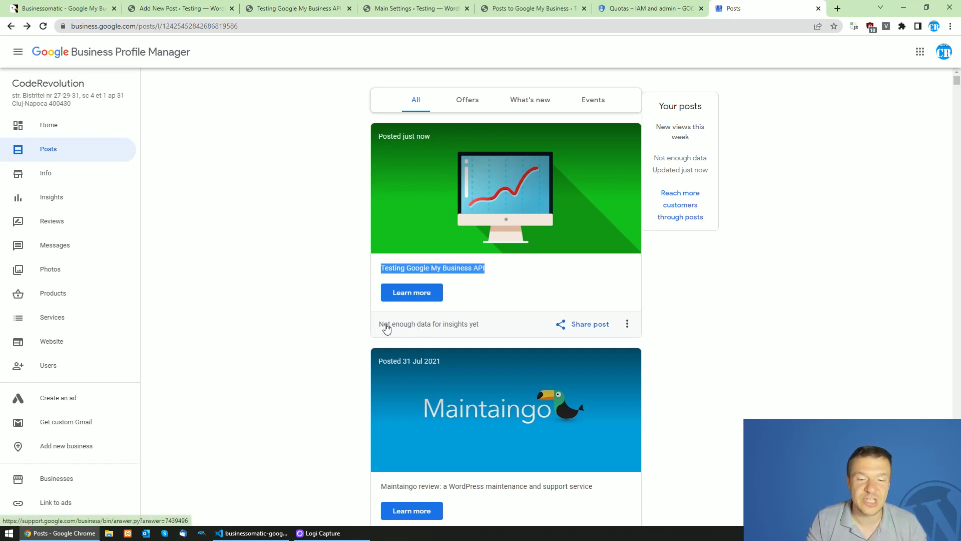
{"action": "left_click", "coordinate": [320, 268]}
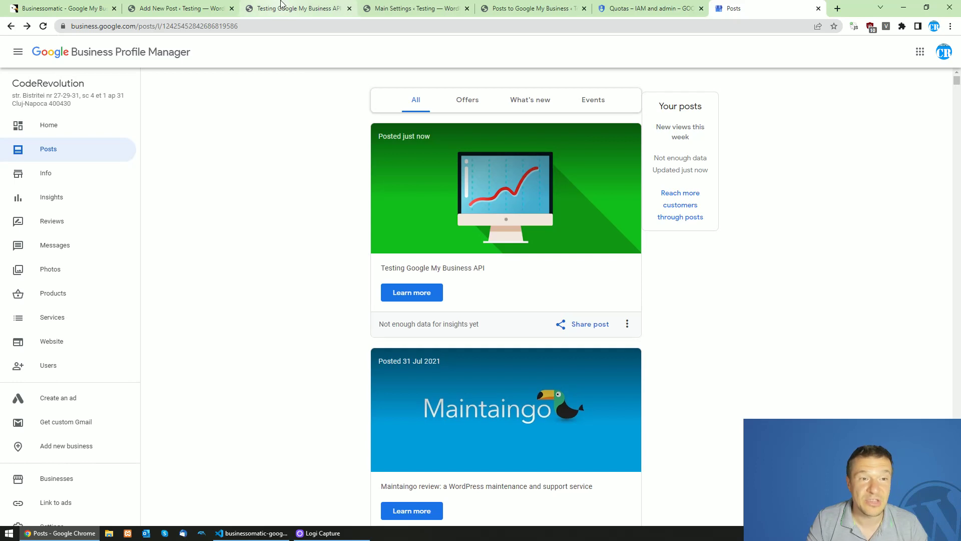
Step: Open Businessomatic's Google My Business to Posts import rules and the Posts list in a new tab
{"action": "left_click", "coordinate": [520, 4]}
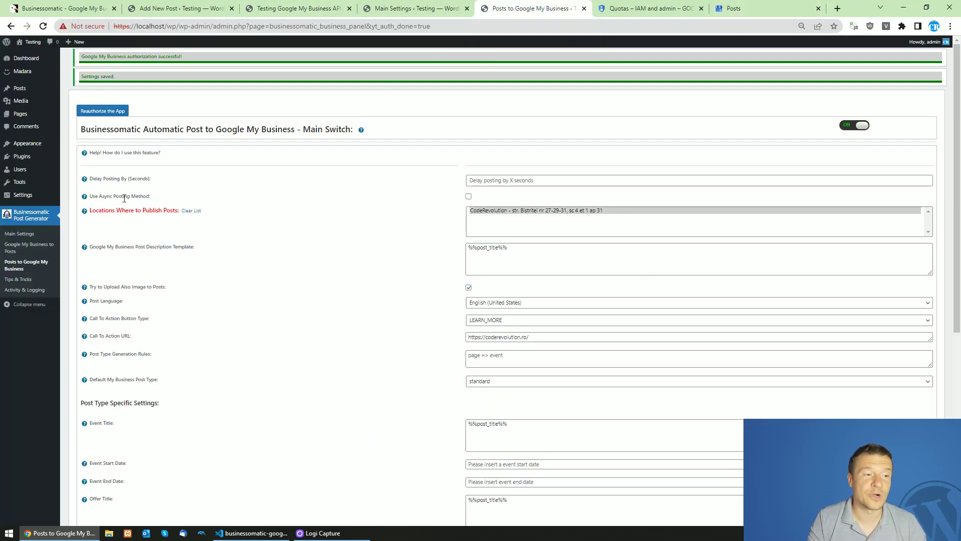
{"action": "left_click", "coordinate": [24, 249]}
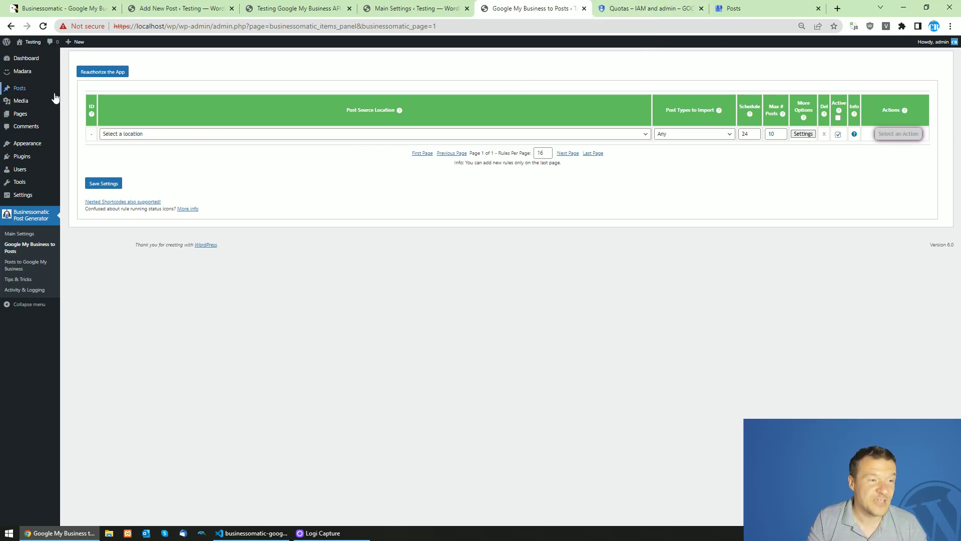
{"action": "left_click", "coordinate": [17, 265]}
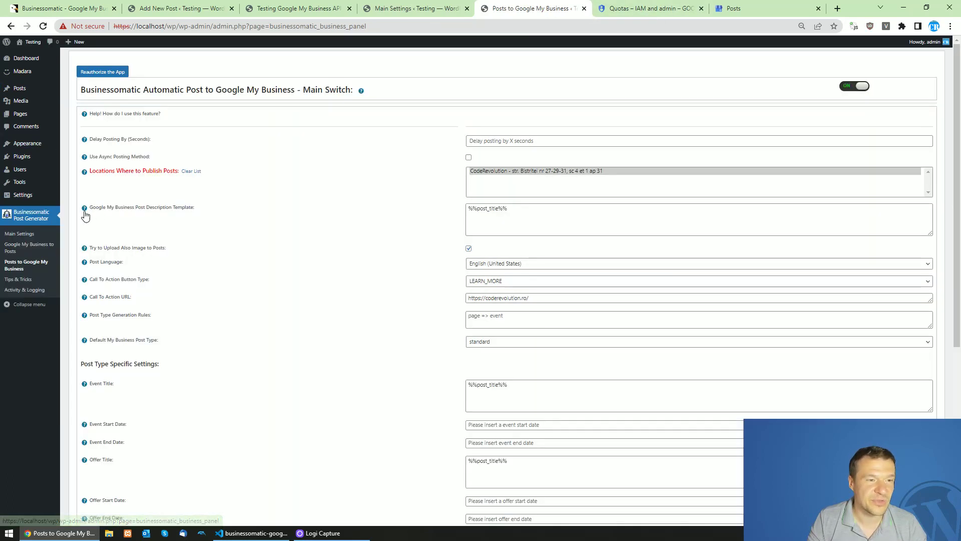
{"action": "left_click", "coordinate": [21, 247]}
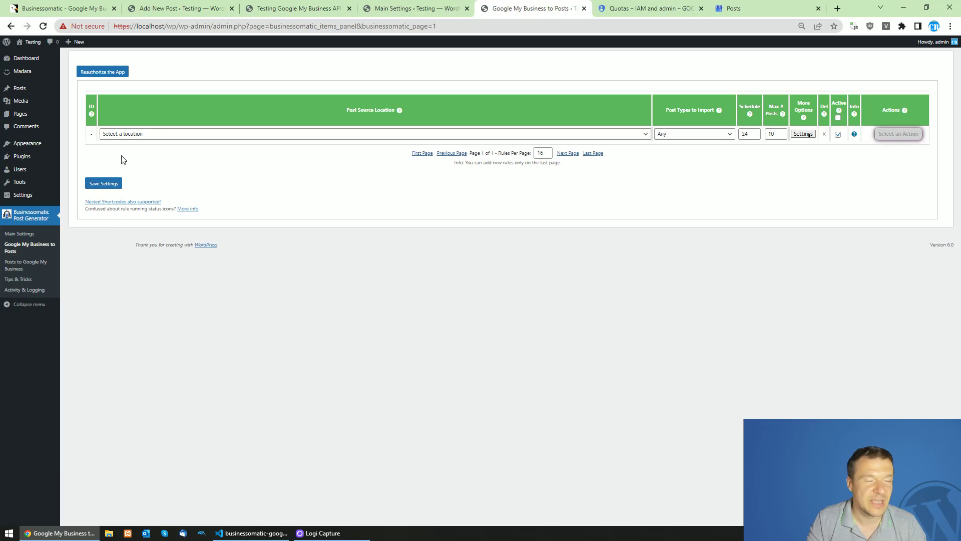
{"action": "middle_click", "coordinate": [19, 88]}
Step: Trash the test post and permanently delete it from the trash
{"action": "key", "text": "ctrl+Tab"}
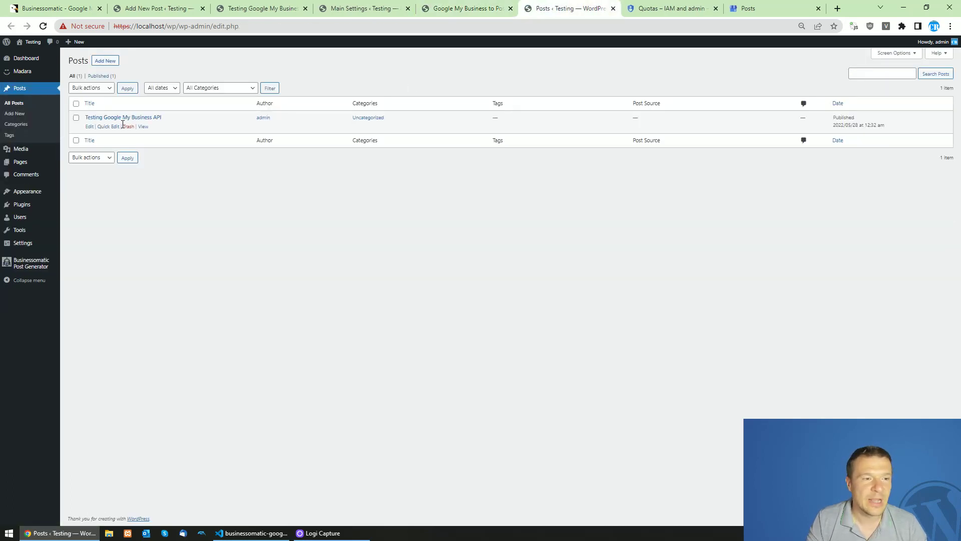
{"action": "left_click", "coordinate": [129, 126]}
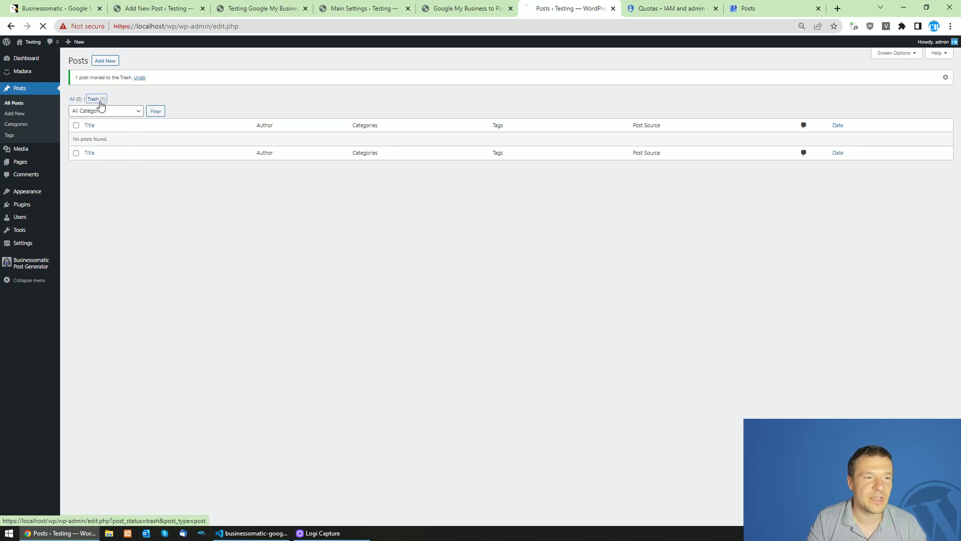
{"action": "left_click", "coordinate": [95, 98]}
{"action": "left_click", "coordinate": [132, 127]}
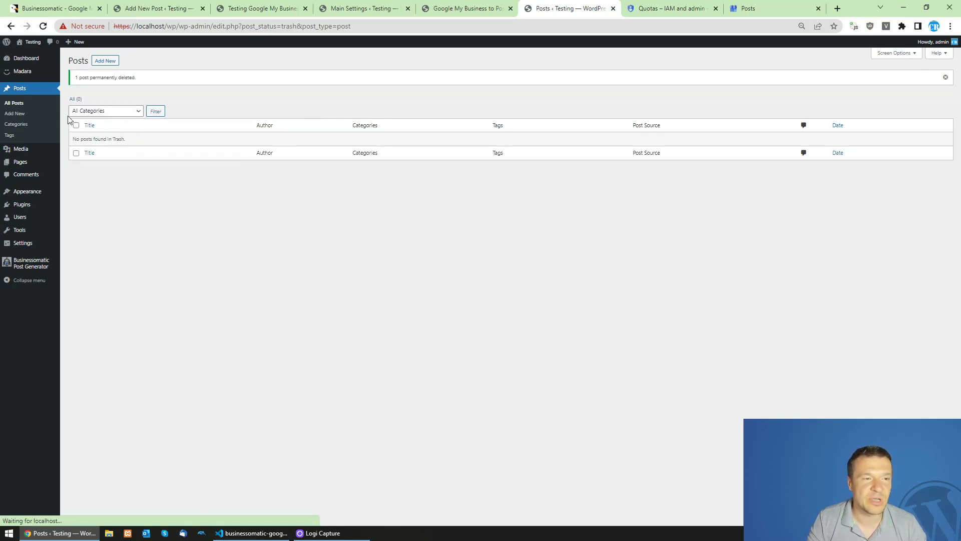
Step: Turn off Posts to Google My Business auto-posting and save the settings
{"action": "mouse_move", "coordinate": [31, 263]}
{"action": "left_click", "coordinate": [83, 276]}
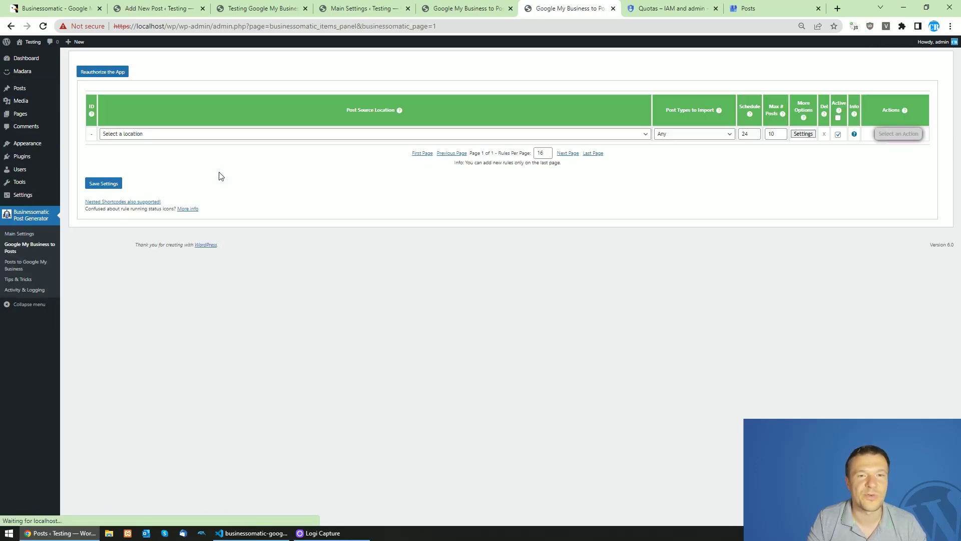
{"action": "left_click", "coordinate": [19, 266]}
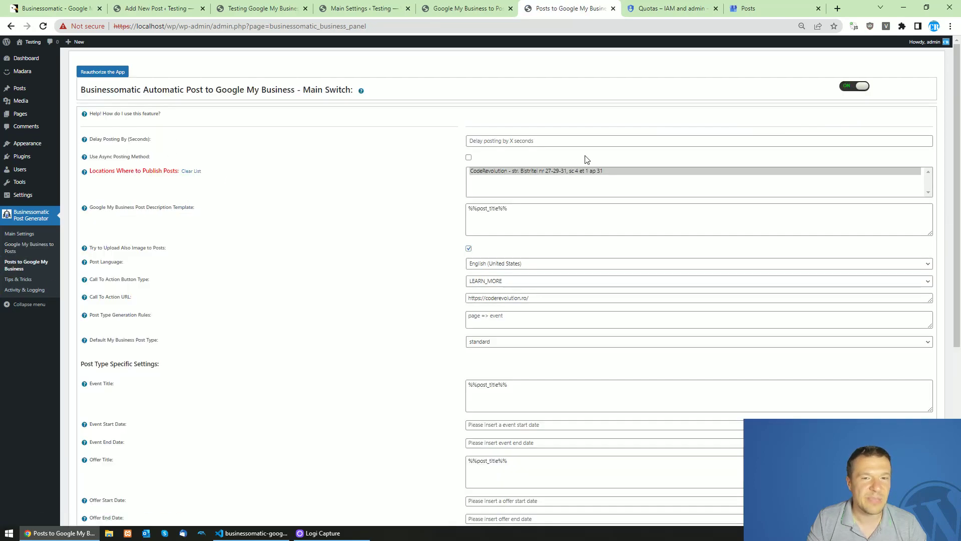
{"action": "scroll", "coordinate": [451, 300], "scroll_direction": "down", "scroll_amount": 5}
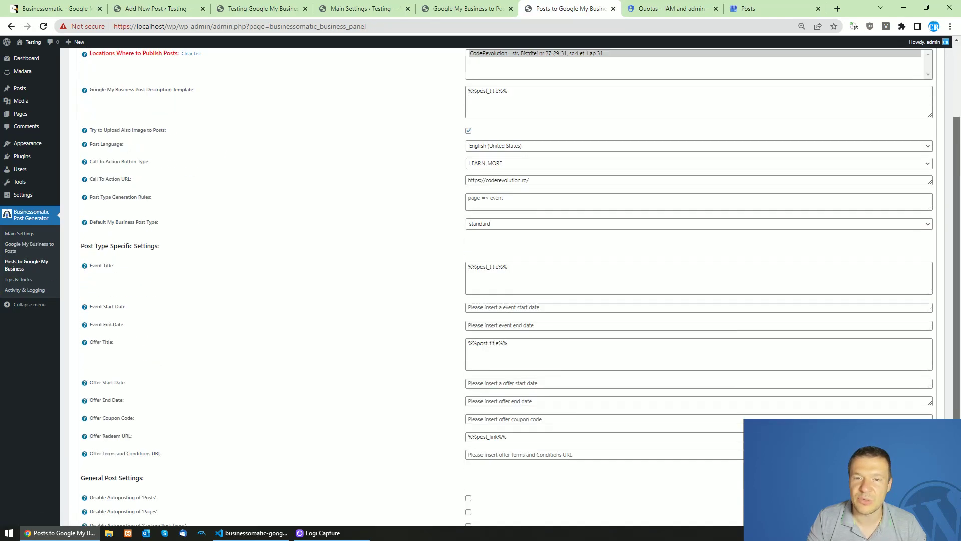
{"action": "left_click", "coordinate": [95, 479]}
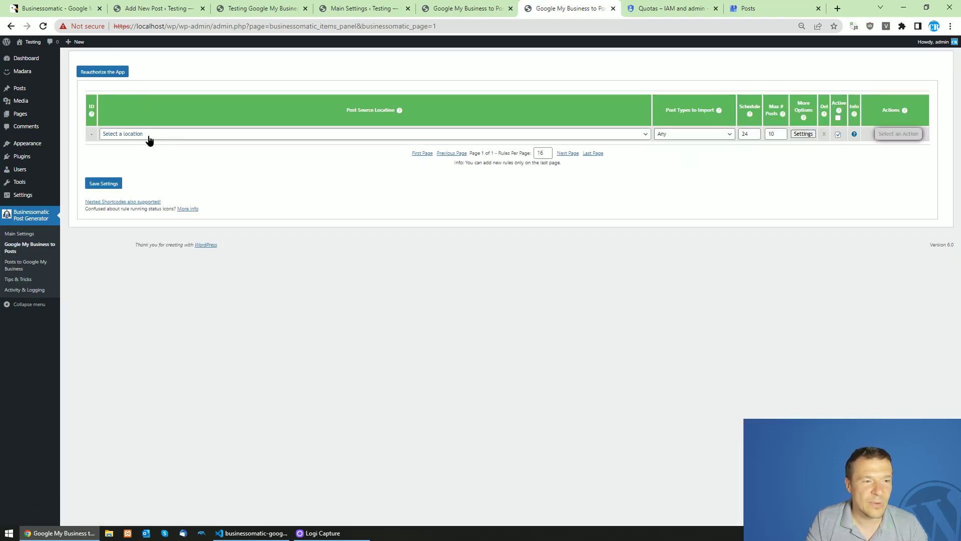
Step: Save an import rule for the CodeRevolution location with Max # Posts set to 2
{"action": "left_click", "coordinate": [145, 134]}
{"action": "left_click", "coordinate": [132, 151]}
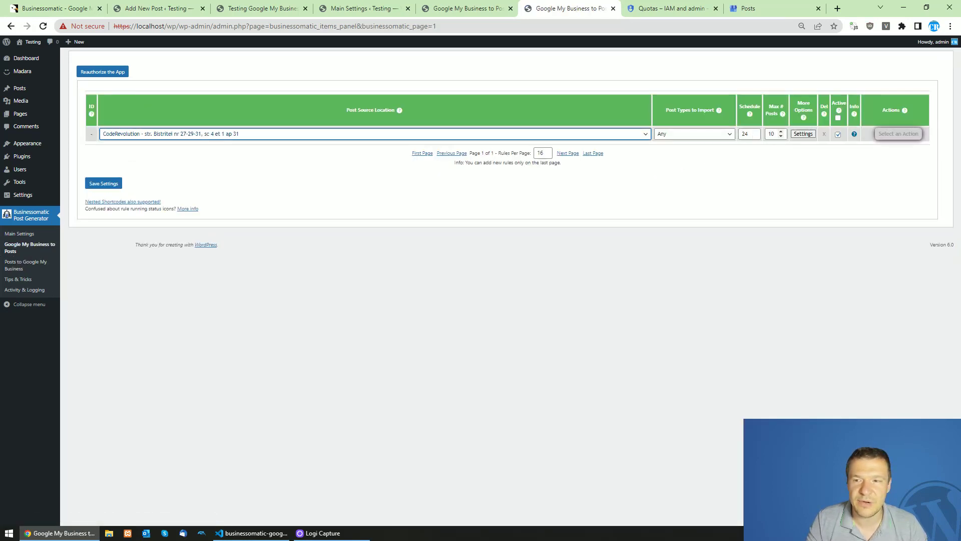
{"action": "double_click", "coordinate": [770, 134]}
{"action": "type", "text": "2"}
{"action": "left_click", "coordinate": [105, 183]}
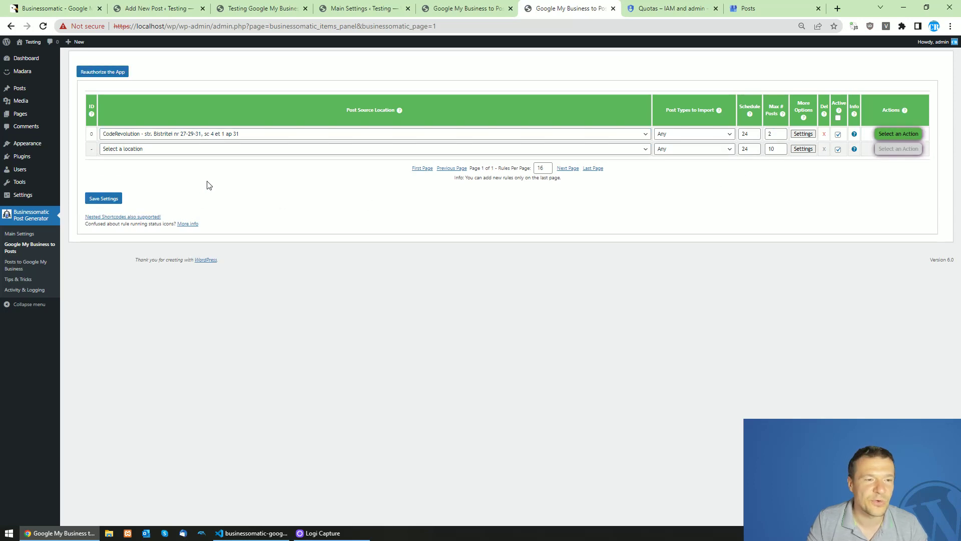
{"action": "left_click", "coordinate": [821, 159]}
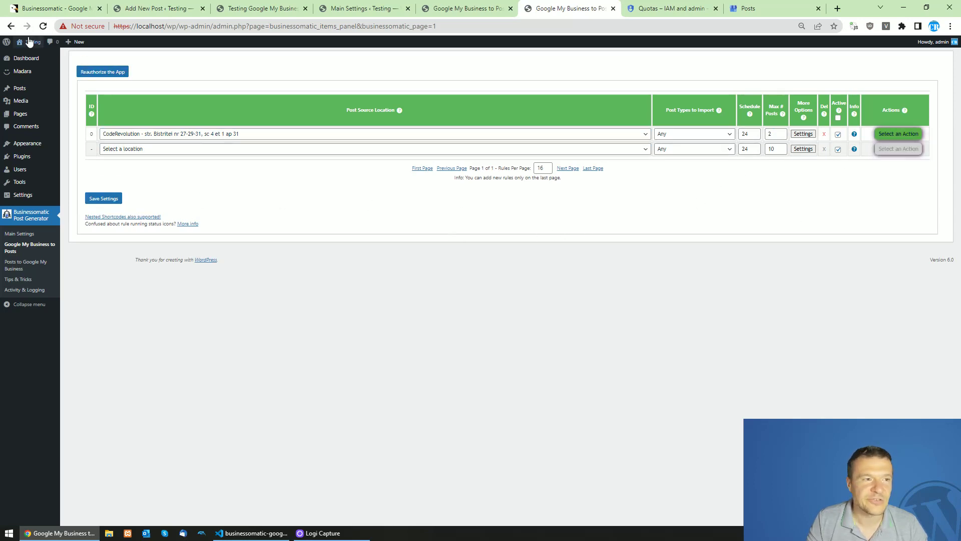
Step: Run the import rule now and view the site's front page for the imported posts
{"action": "middle_click", "coordinate": [29, 54]}
{"action": "left_click", "coordinate": [576, 8]}
{"action": "left_click", "coordinate": [506, 8]}
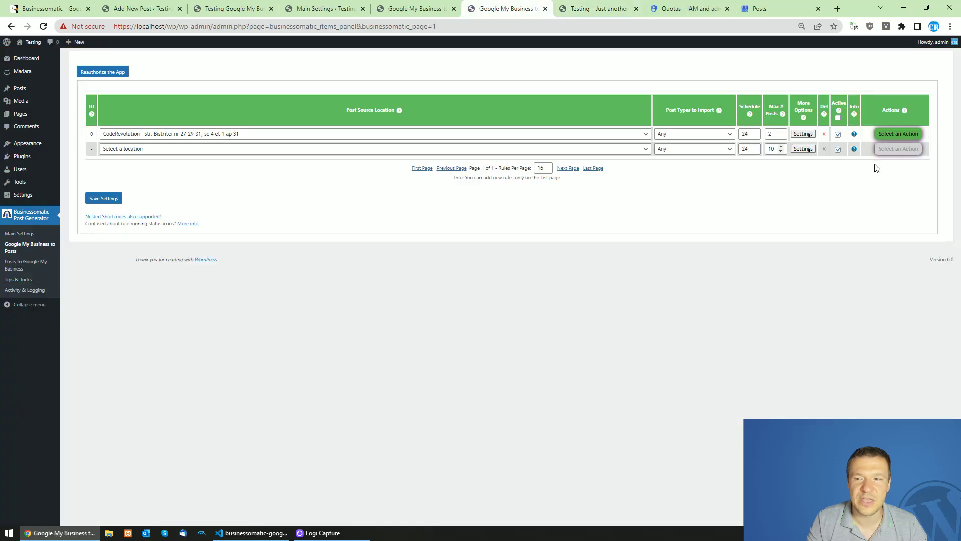
{"action": "left_click", "coordinate": [899, 134]}
{"action": "left_click", "coordinate": [895, 150]}
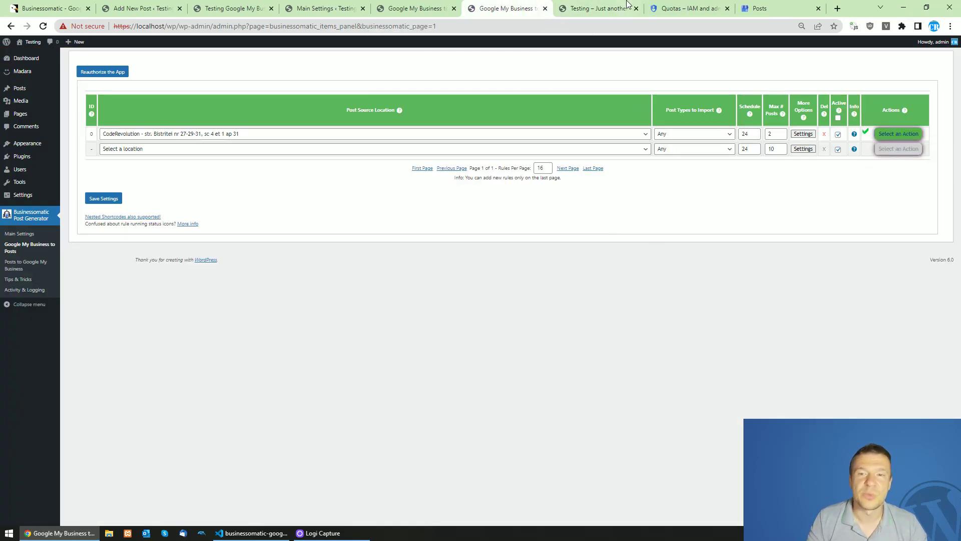
{"action": "key", "text": "ctrl+Tab"}
Step: Reload the site and compare the imported Maintaingo review post with its Business Profile post
{"action": "left_click", "coordinate": [44, 26]}
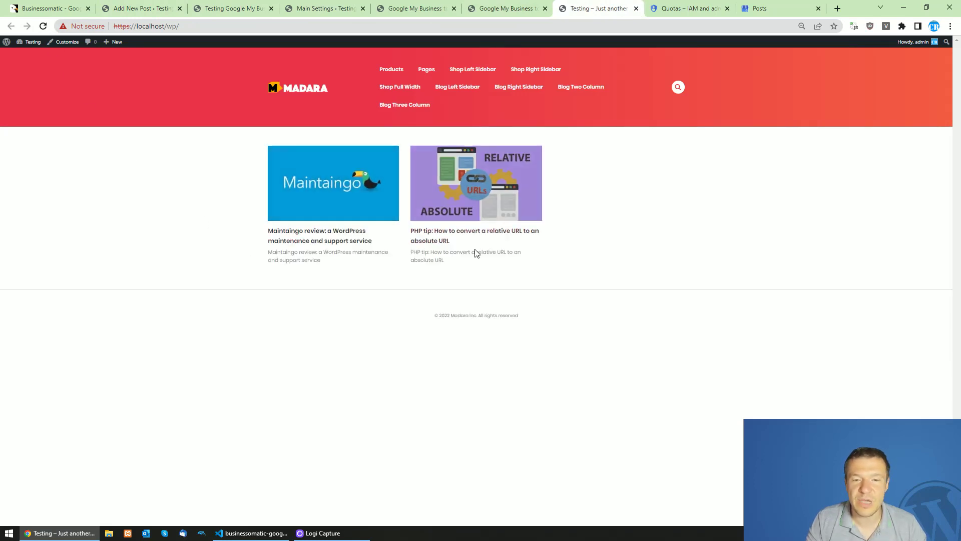
{"action": "left_click", "coordinate": [300, 241]}
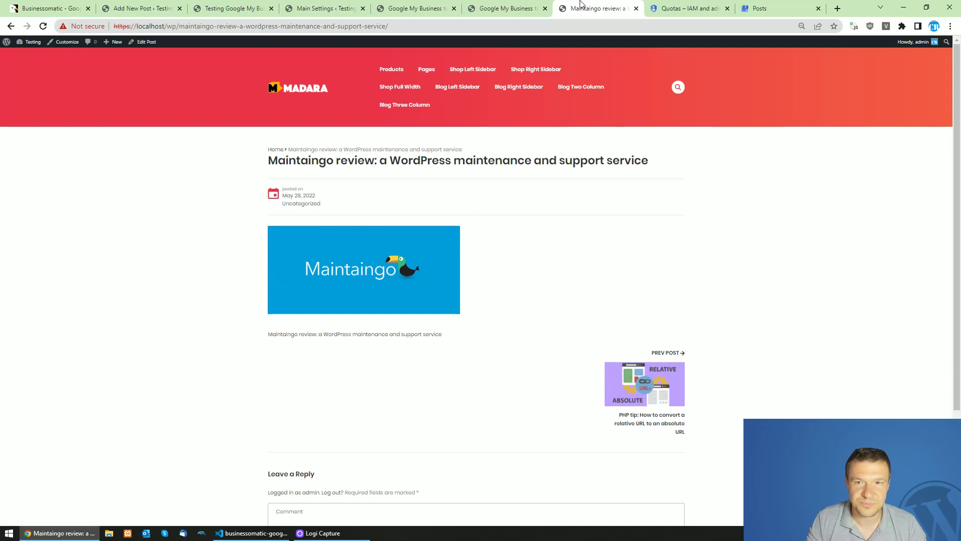
{"action": "left_click", "coordinate": [753, 6]}
{"action": "scroll", "coordinate": [443, 408], "scroll_direction": "down", "scroll_amount": 3}
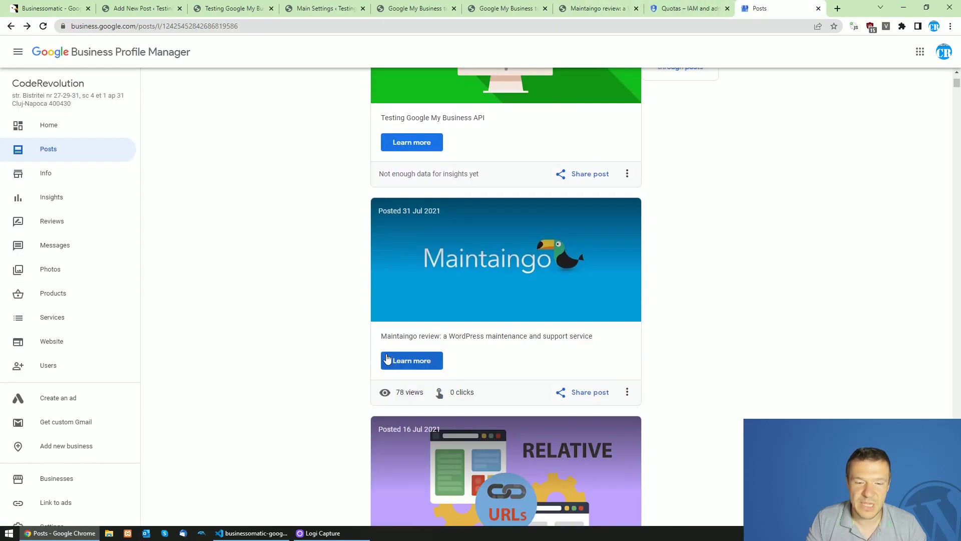
{"action": "left_click_drag", "start_coordinate": [387, 336], "coordinate": [584, 321]}
{"action": "left_click", "coordinate": [591, 6]}
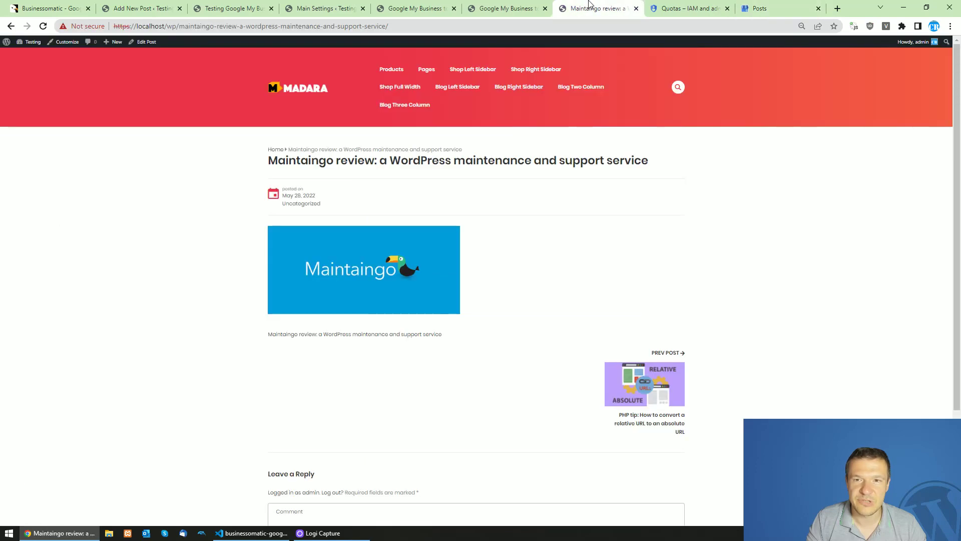
Step: Return to the site home page and read through the imported PHP tip post
{"action": "left_click", "coordinate": [11, 26]}
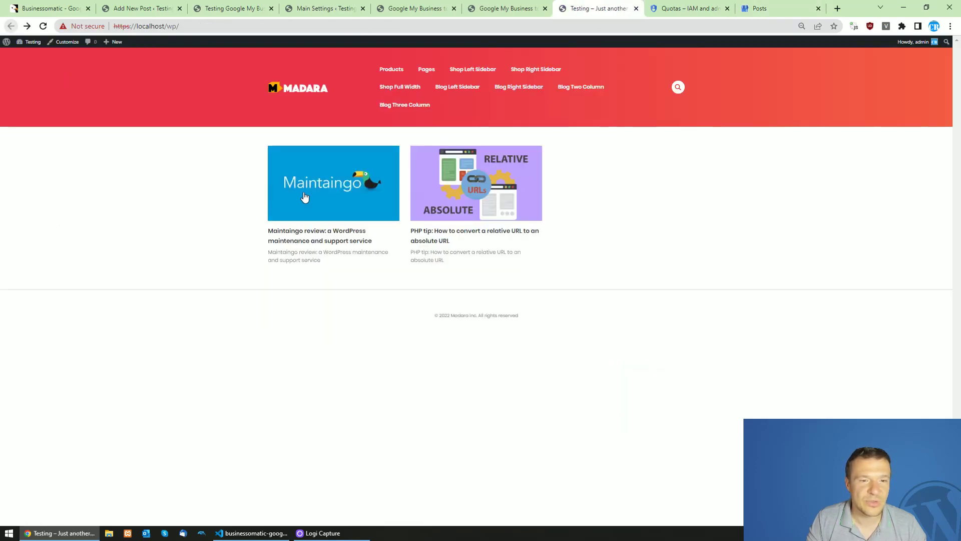
{"action": "left_click", "coordinate": [465, 193]}
{"action": "scroll", "coordinate": [276, 215], "scroll_direction": "down", "scroll_amount": 2}
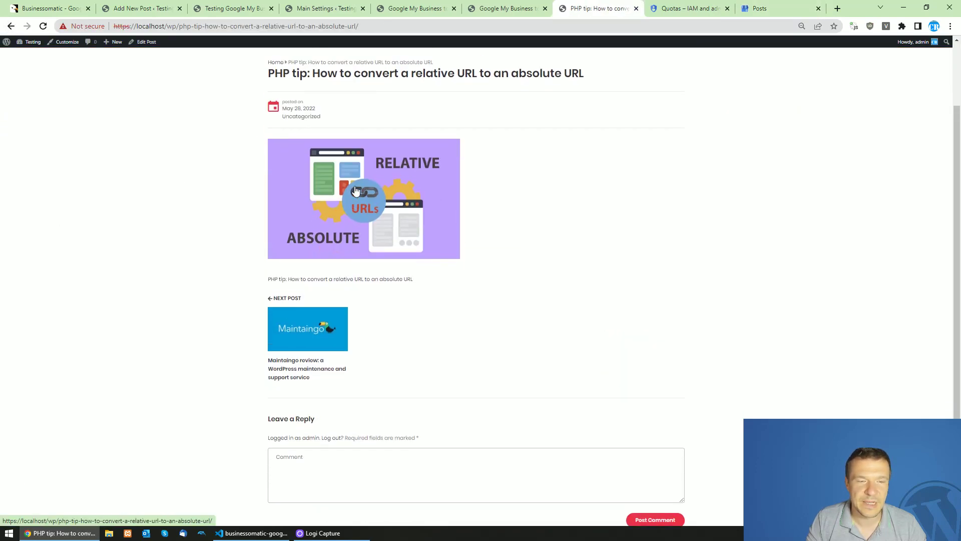
{"action": "scroll", "coordinate": [284, 173], "scroll_direction": "up", "scroll_amount": 2}
Step: Scroll through the Business Profile Posts list, then glance back at the PHP tip post
{"action": "left_click", "coordinate": [771, 8]}
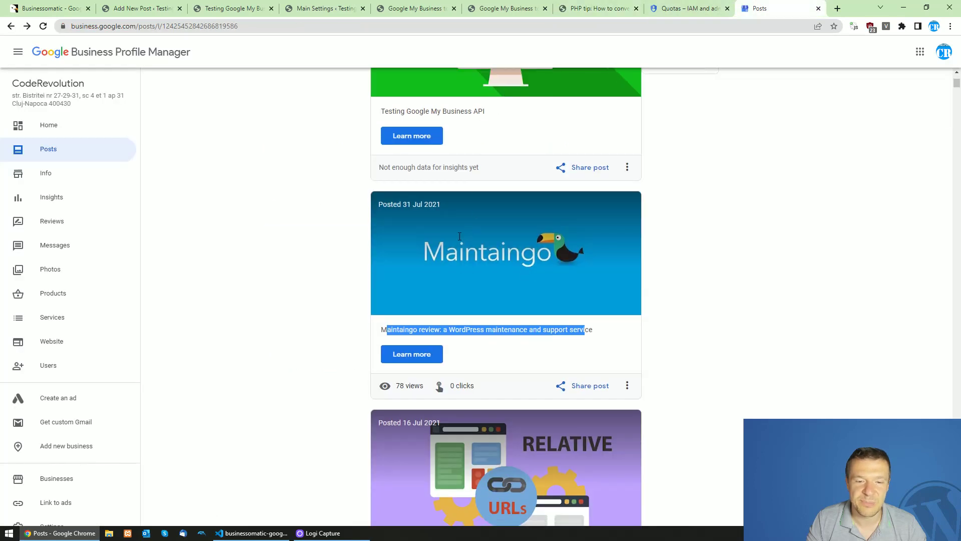
{"action": "scroll", "coordinate": [477, 229], "scroll_direction": "down", "scroll_amount": 4}
{"action": "left_click", "coordinate": [277, 255]}
{"action": "scroll", "coordinate": [326, 279], "scroll_direction": "up", "scroll_amount": 7}
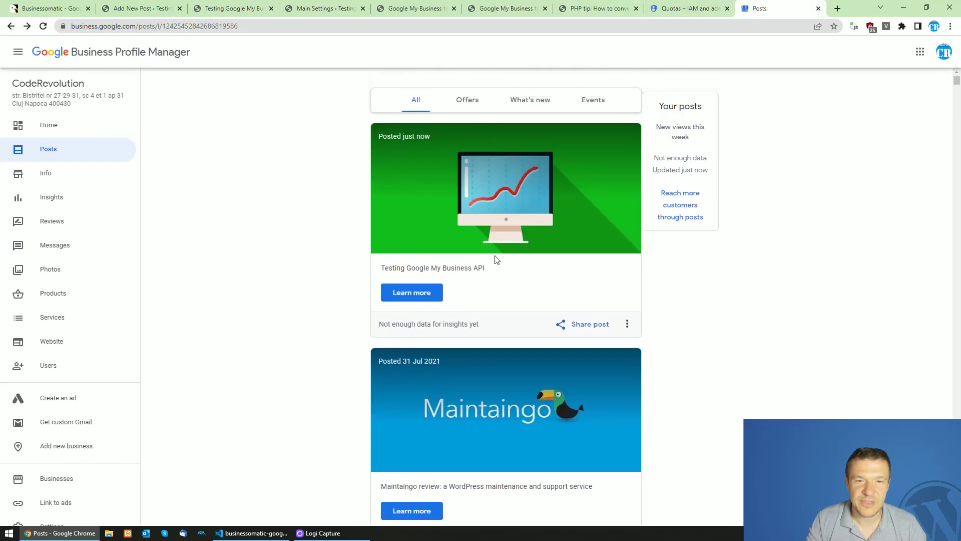
{"action": "scroll", "coordinate": [294, 274], "scroll_direction": "down", "scroll_amount": 7}
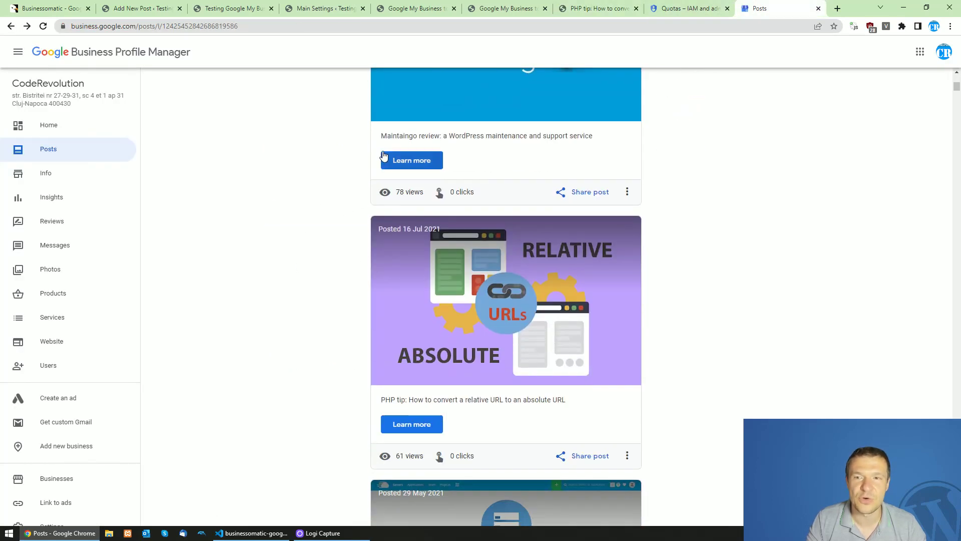
{"action": "scroll", "coordinate": [307, 219], "scroll_direction": "down", "scroll_amount": 2}
{"action": "scroll", "coordinate": [307, 220], "scroll_direction": "up", "scroll_amount": 1}
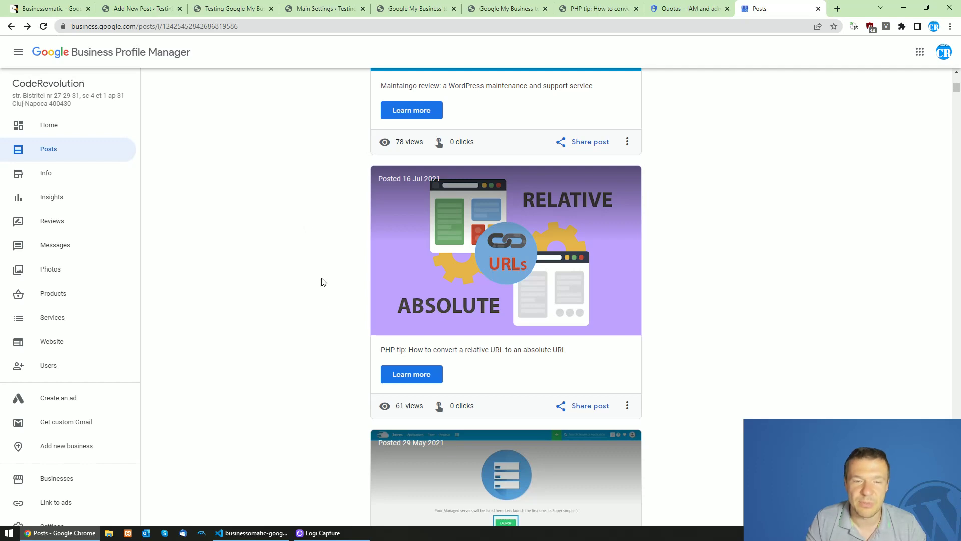
{"action": "scroll", "coordinate": [453, 247], "scroll_direction": "up", "scroll_amount": 4}
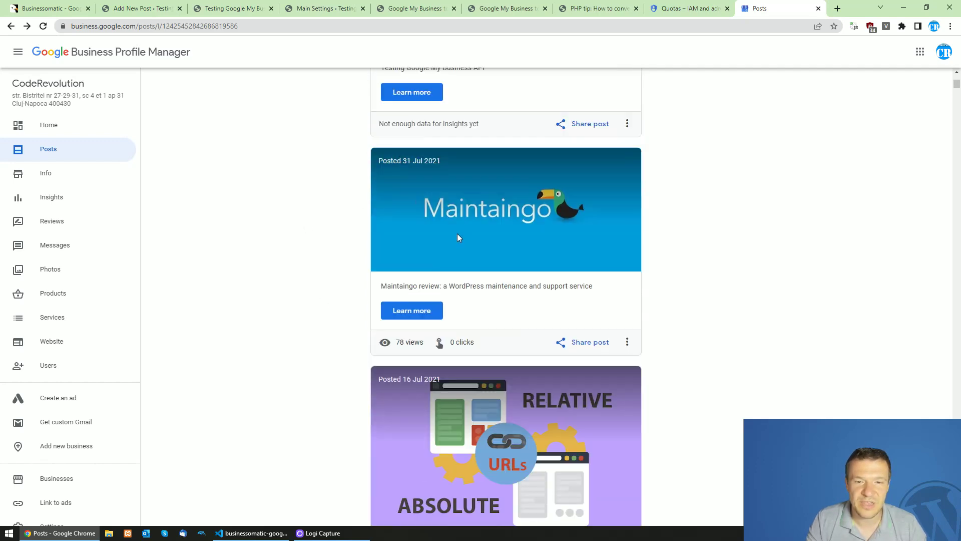
{"action": "scroll", "coordinate": [458, 233], "scroll_direction": "down", "scroll_amount": 1}
{"action": "left_click", "coordinate": [596, 8]}
Step: Run import rule 0 again from its Select an Action dropdown
{"action": "left_click", "coordinate": [521, 6]}
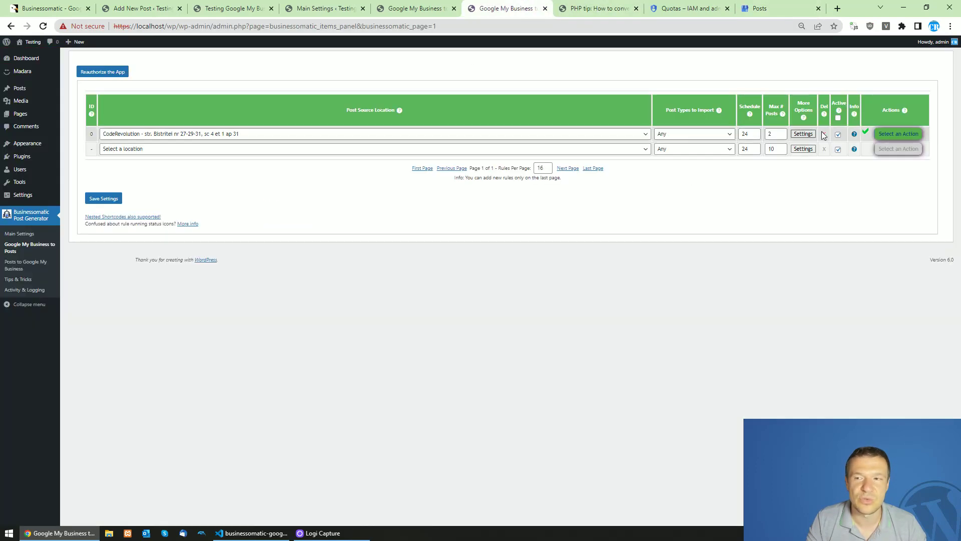
{"action": "left_click", "coordinate": [899, 134]}
{"action": "left_click", "coordinate": [897, 173]}
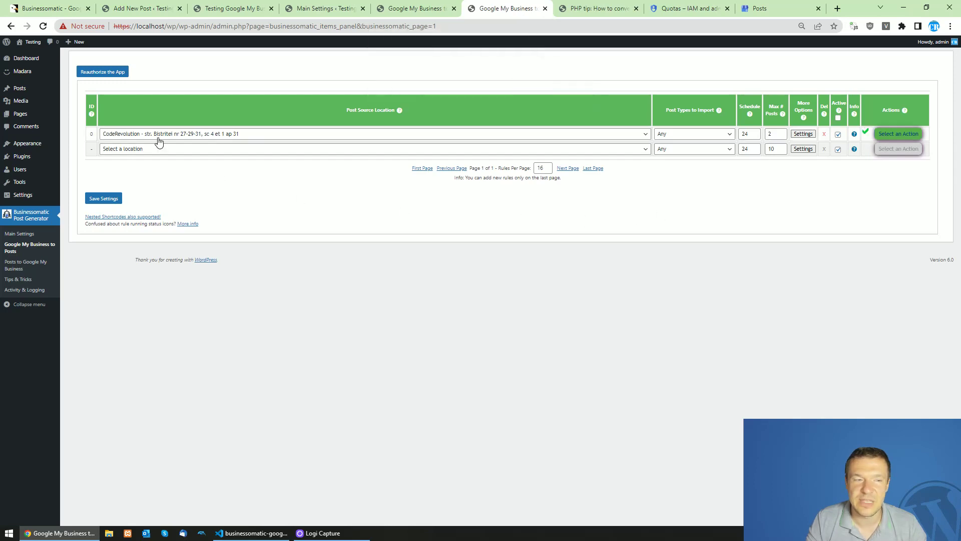
Step: Check the WordPress Posts list, close it, and go to the Google Cloud API Quotas page
{"action": "left_click", "coordinate": [20, 88], "text": "ctrl+shift"}
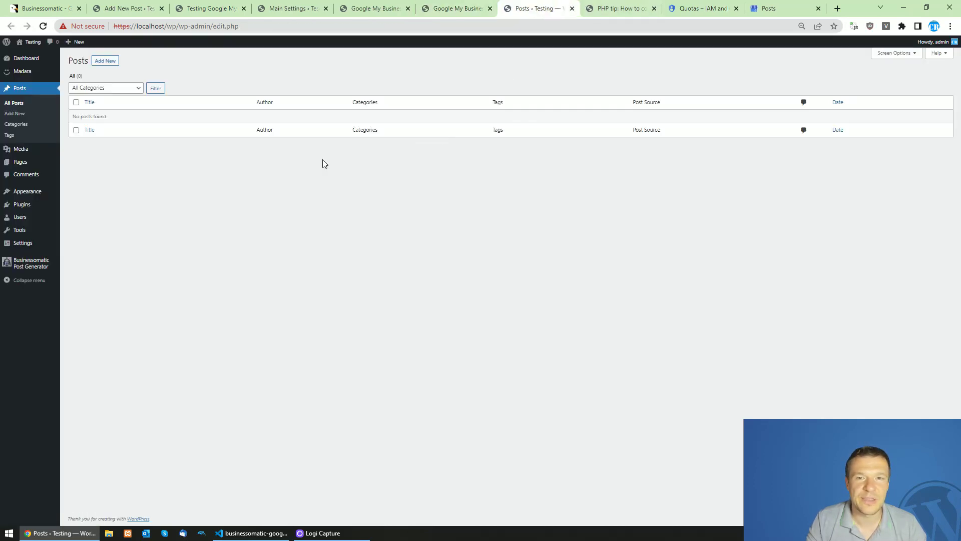
{"action": "left_click", "coordinate": [572, 9]}
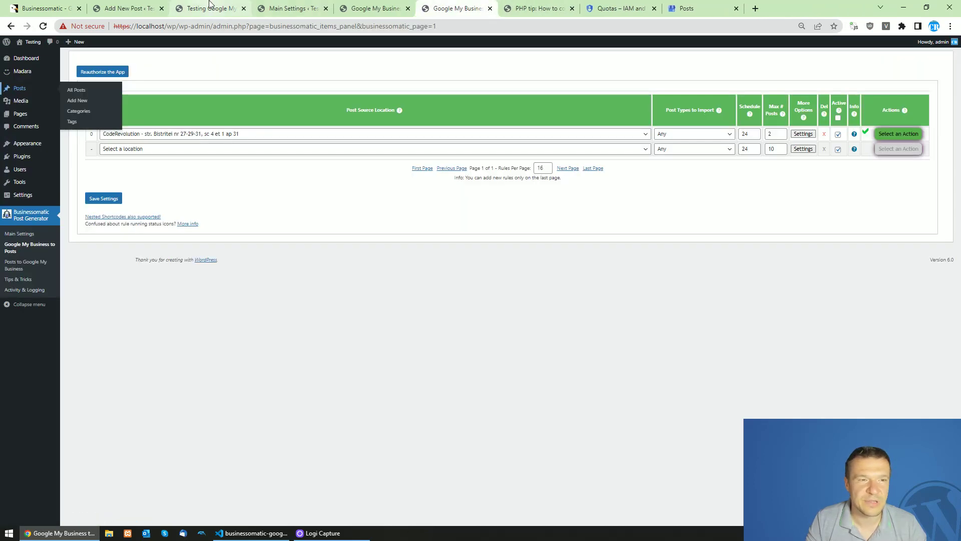
{"action": "left_click", "coordinate": [74, 6]}
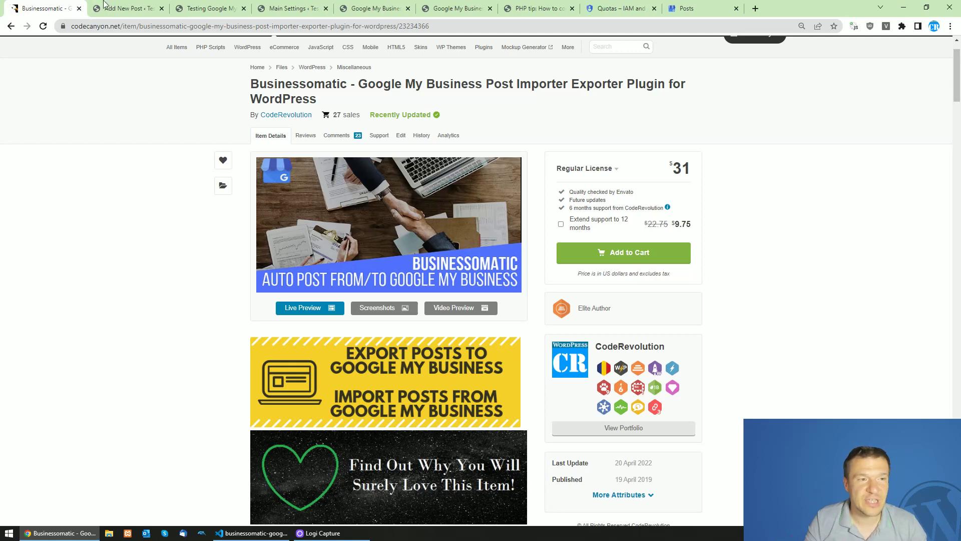
{"action": "left_click", "coordinate": [633, 5]}
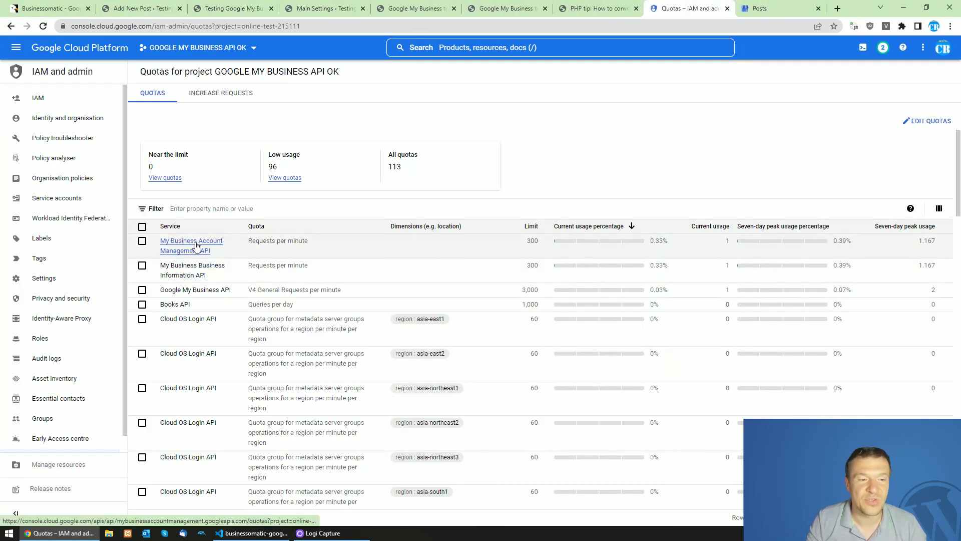